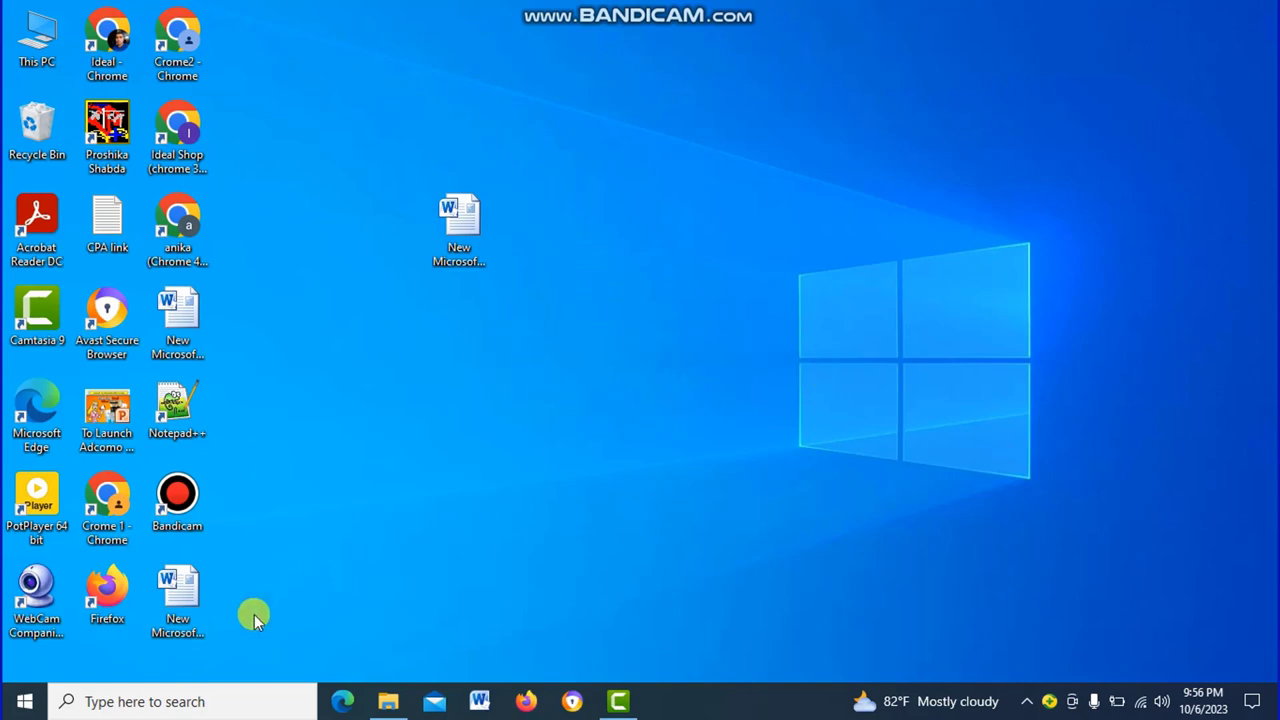
- Expand the Microsoft Office folder in the Start menu's program list
click(24, 701)
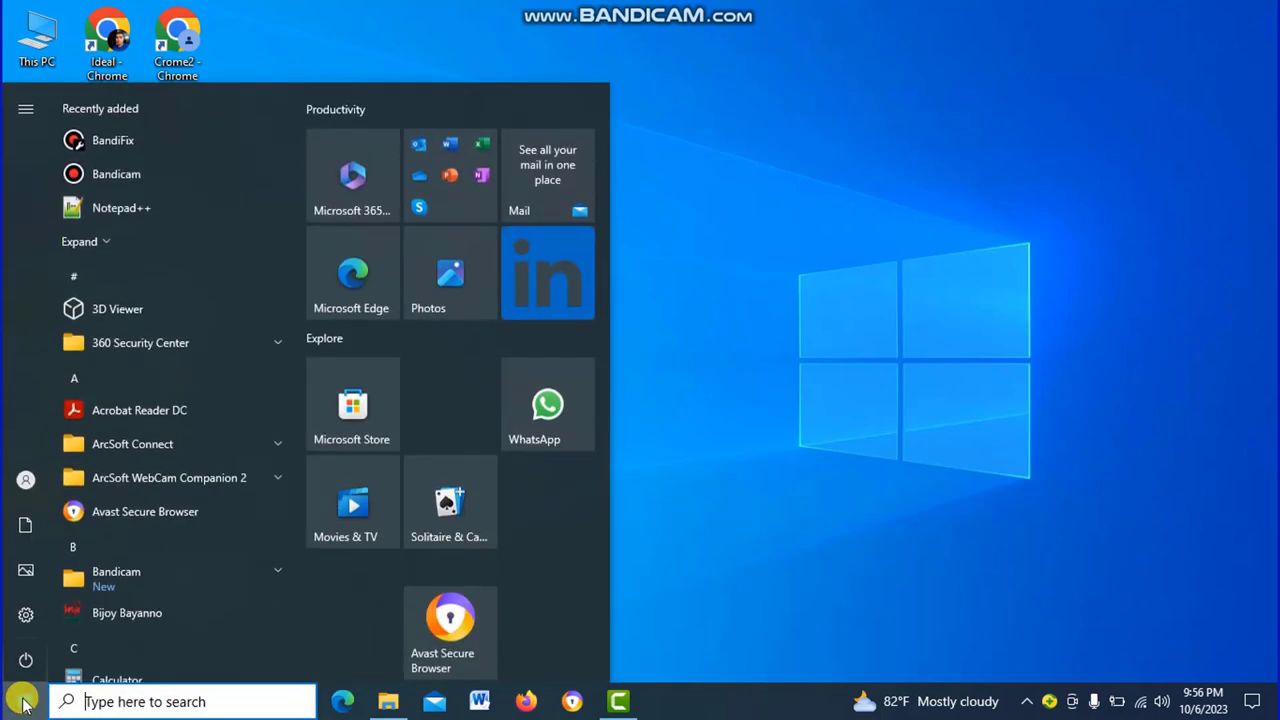
scroll(189, 284, down, 1)
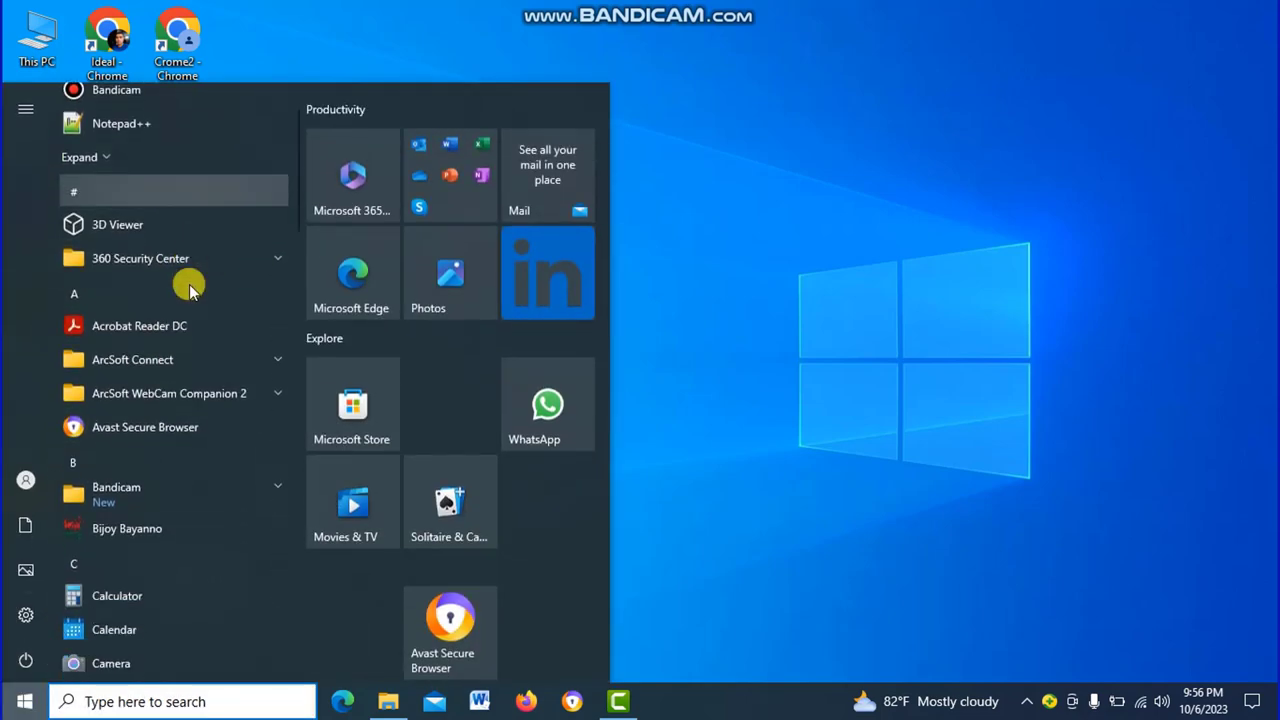
scroll(189, 284, down, 1)
scroll(190, 285, down, 2)
scroll(192, 288, down, 2)
scroll(197, 293, down, 3)
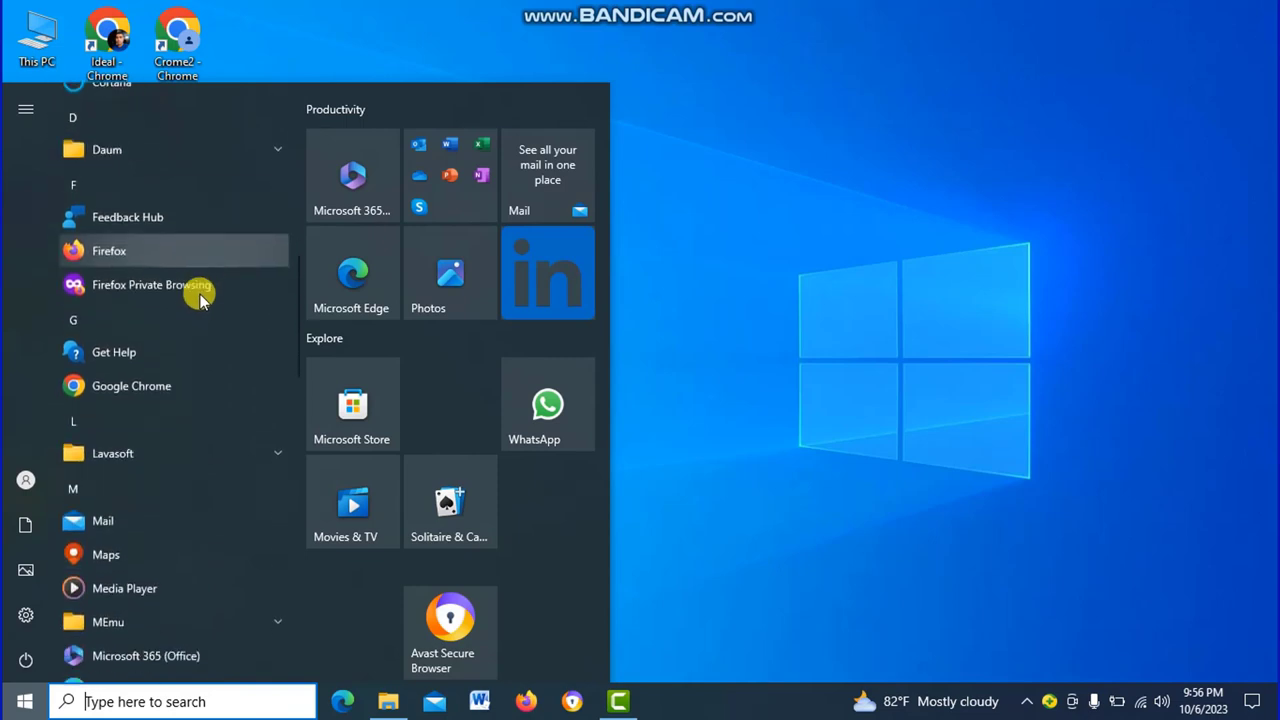
scroll(200, 294, down, 1)
scroll(200, 294, down, 1)
scroll(205, 298, down, 1)
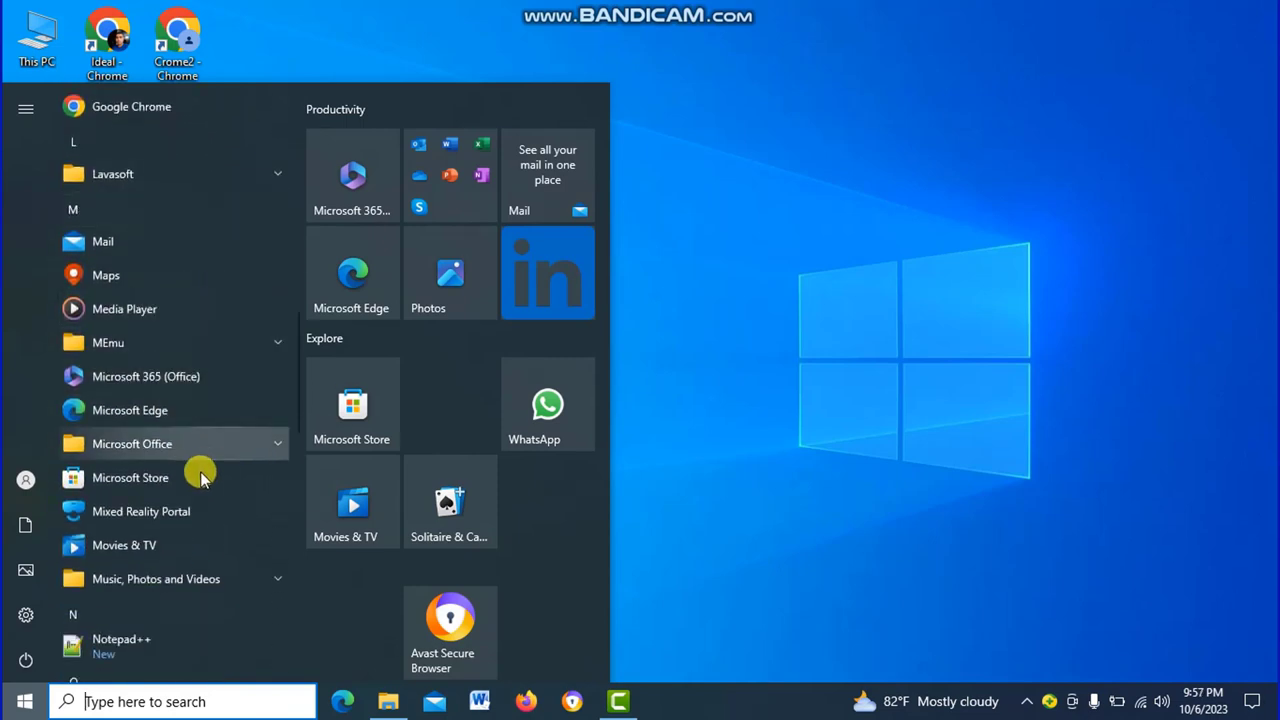
click(164, 450)
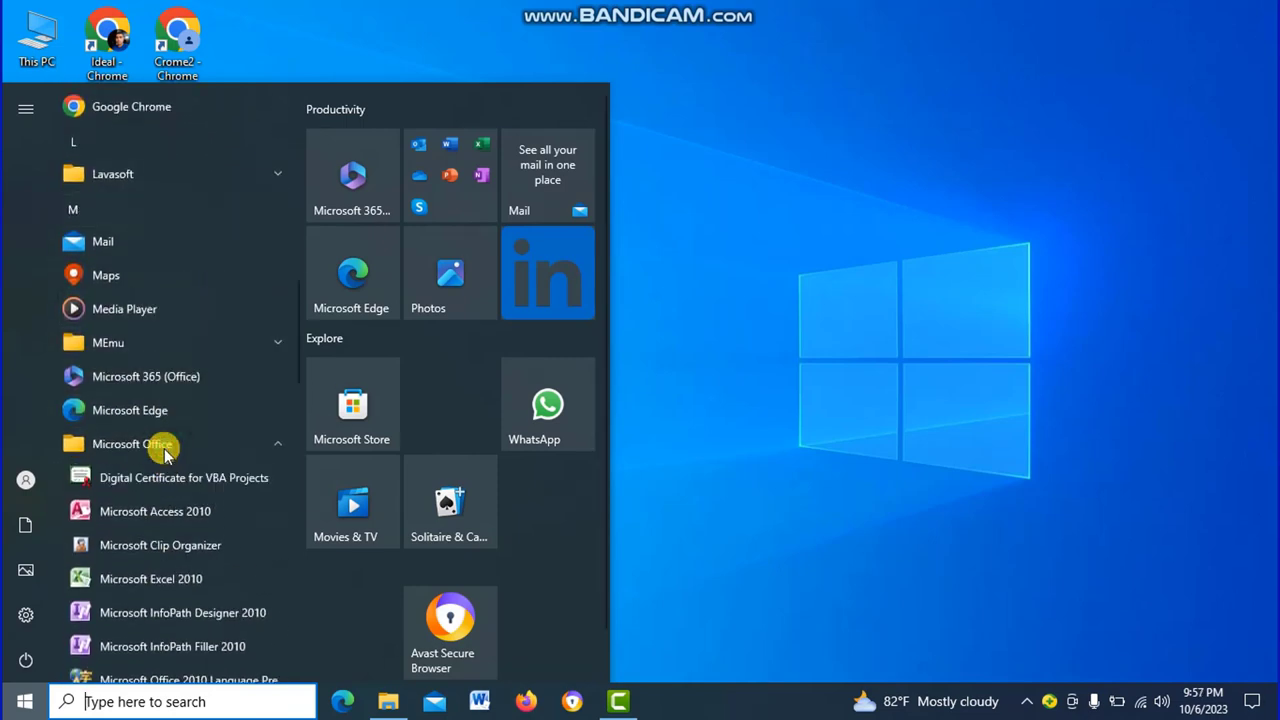
- Launch Microsoft Word 2010 from the Microsoft Office folder
scroll(164, 450, down, 3)
scroll(166, 451, down, 1)
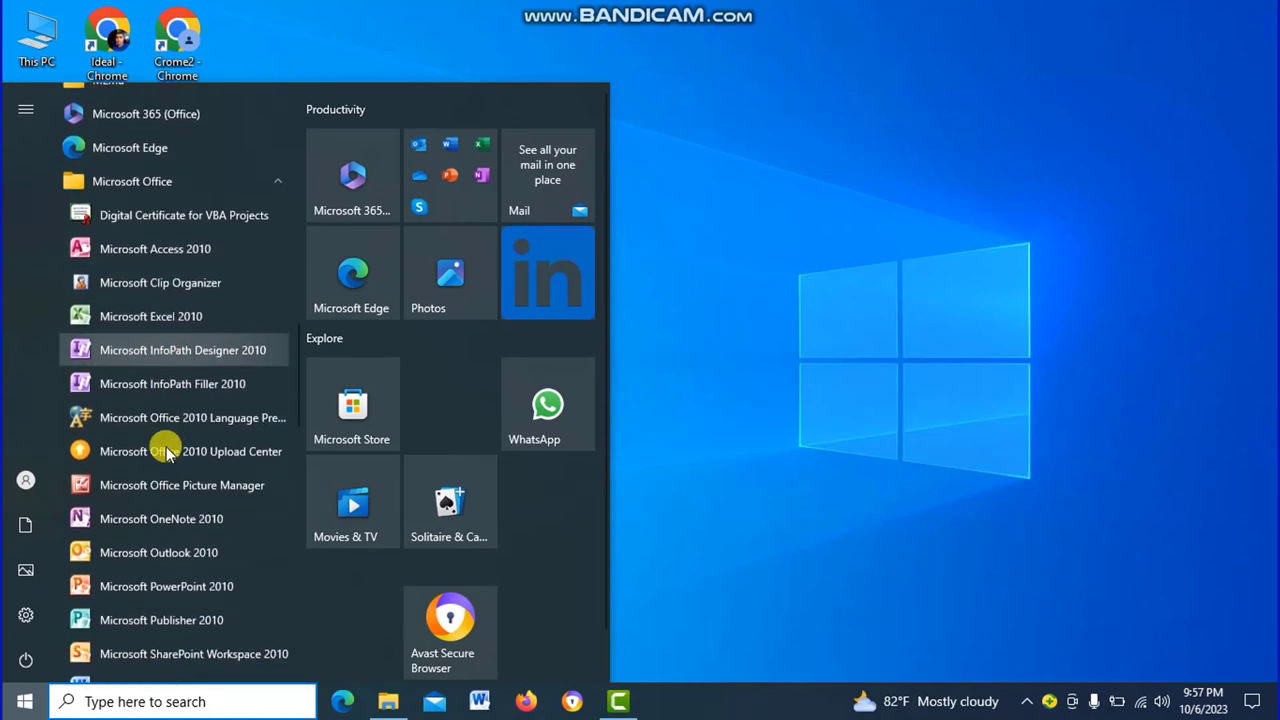
scroll(164, 446, down, 1)
scroll(168, 449, down, 1)
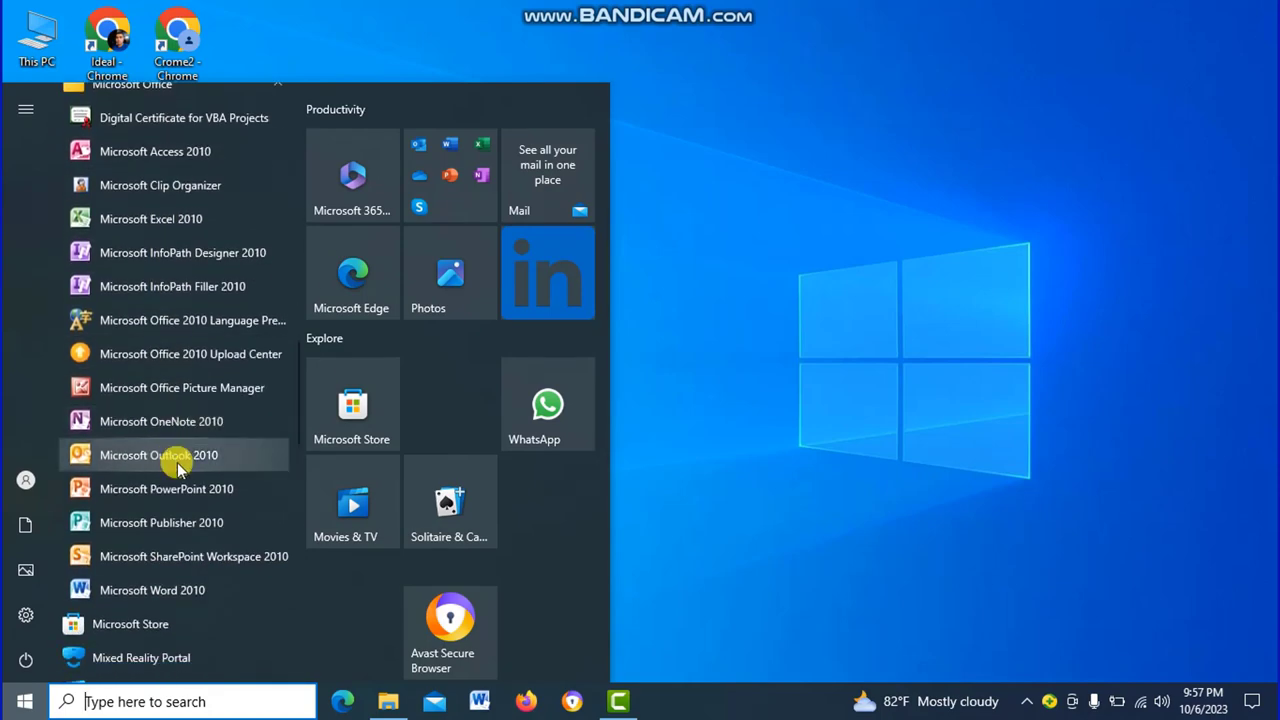
click(153, 600)
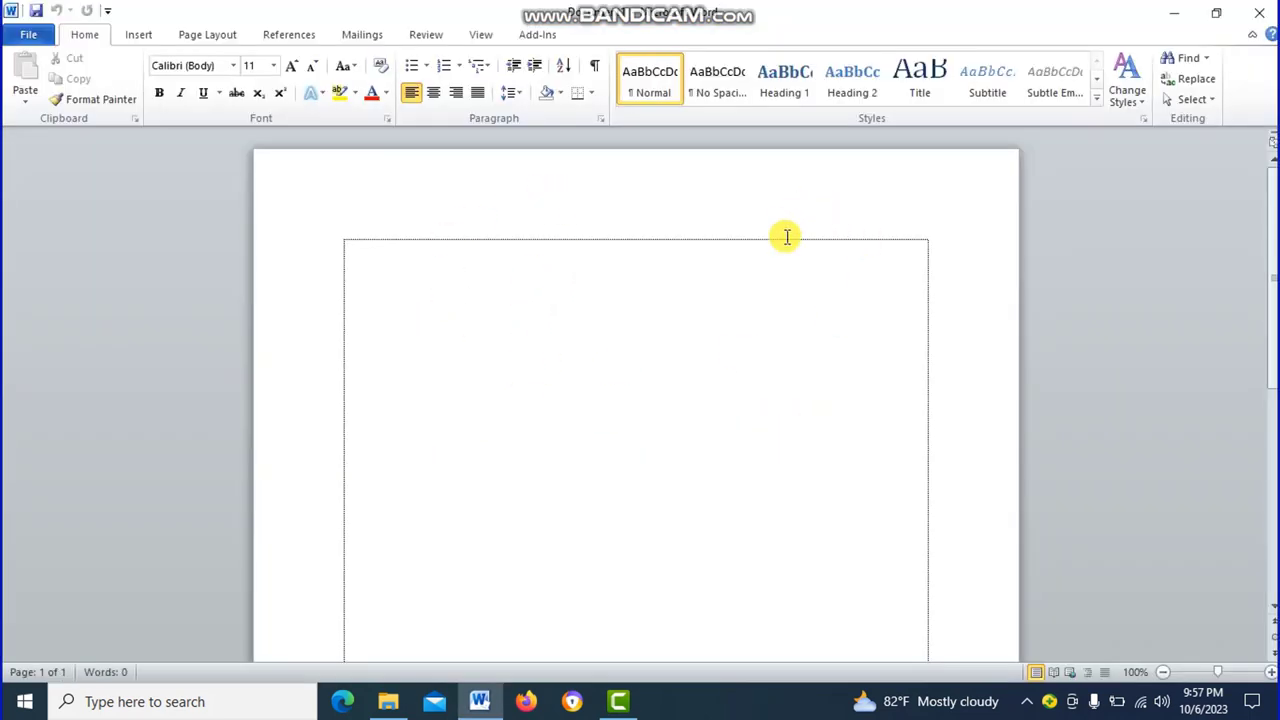
- Close Word, then open and close the desktop file 'New Microsoft Word Document (3)'
click(1256, 18)
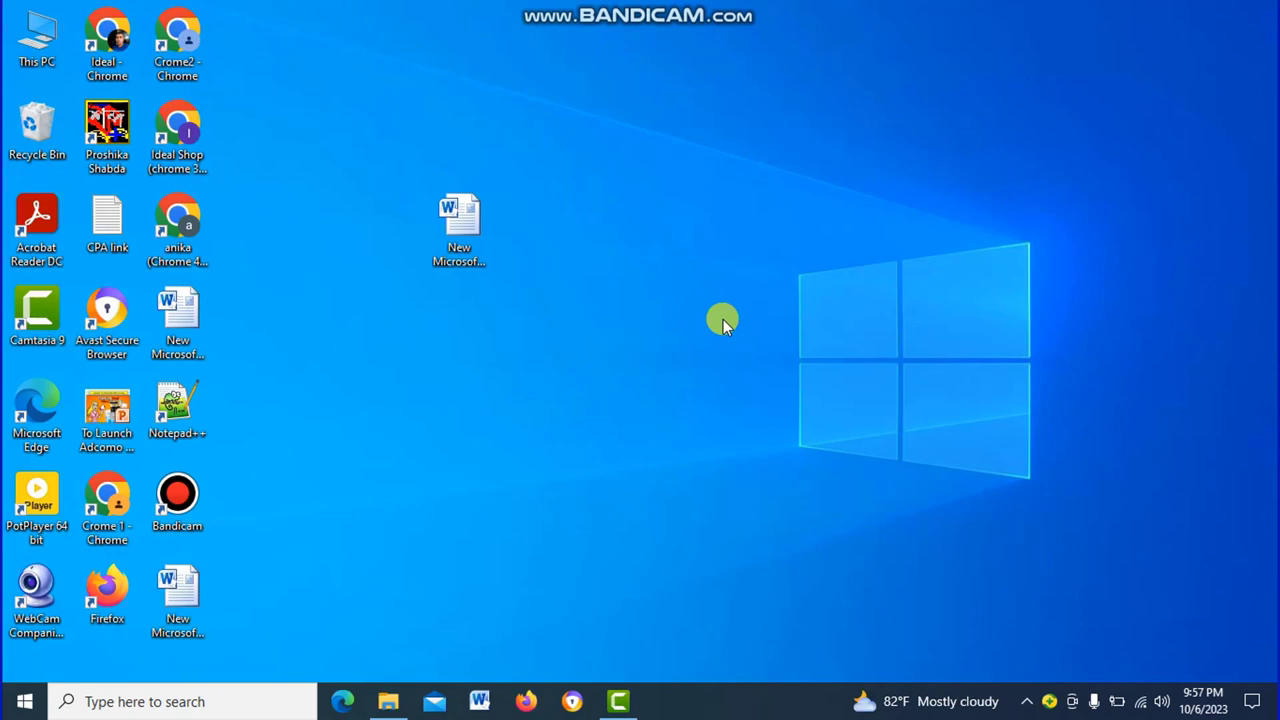
double_click(459, 218)
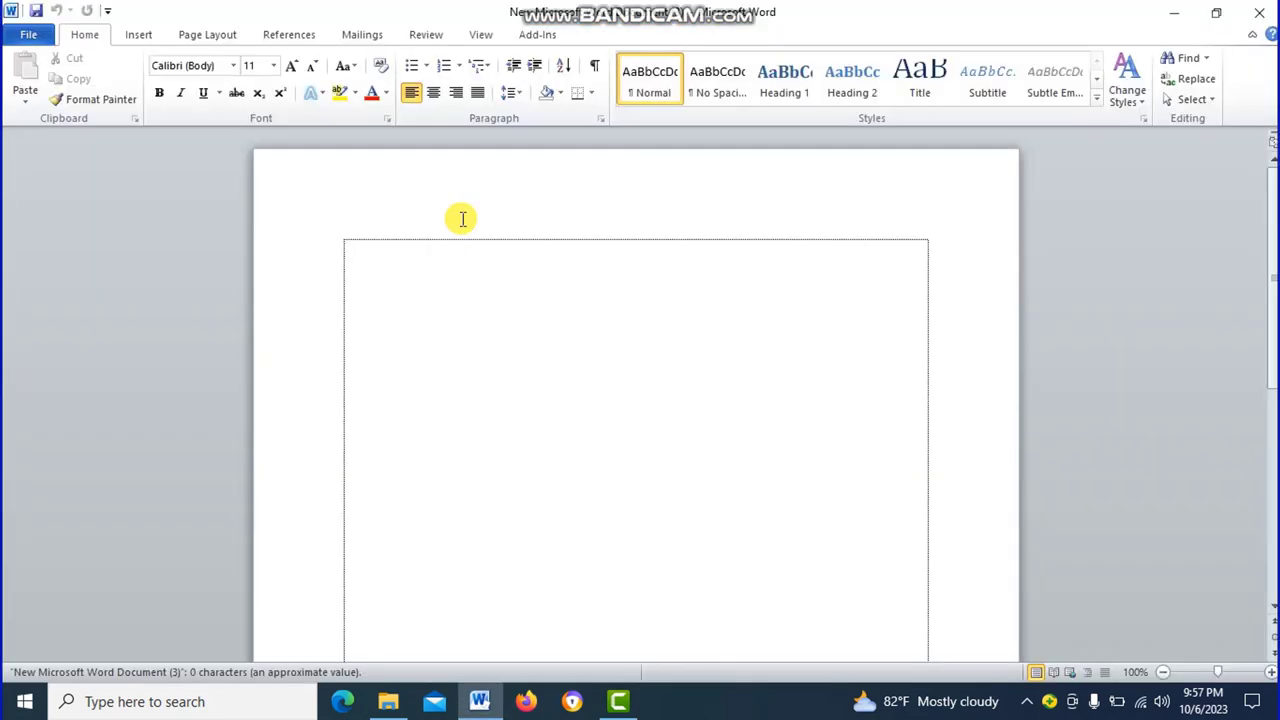
click(1259, 12)
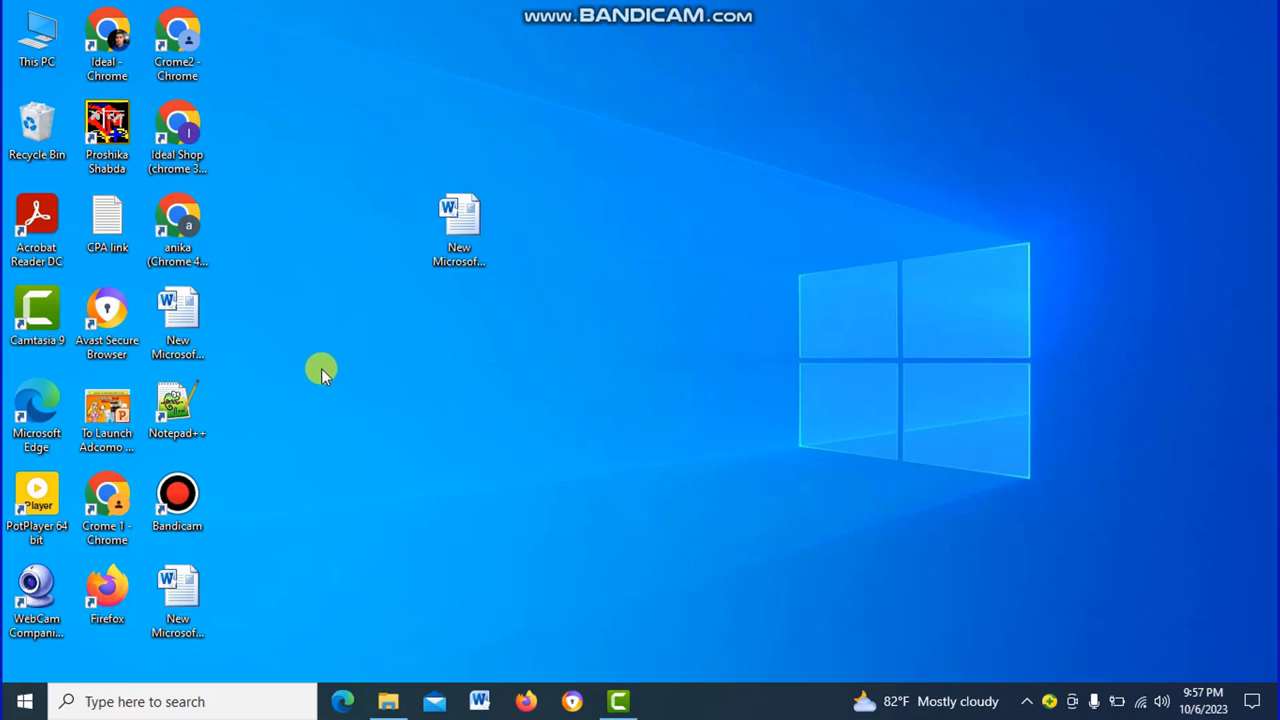
- Open 'New Microsoft Word Document' from This PC > New Volume (D:), then close Word and Explorer
double_click(41, 41)
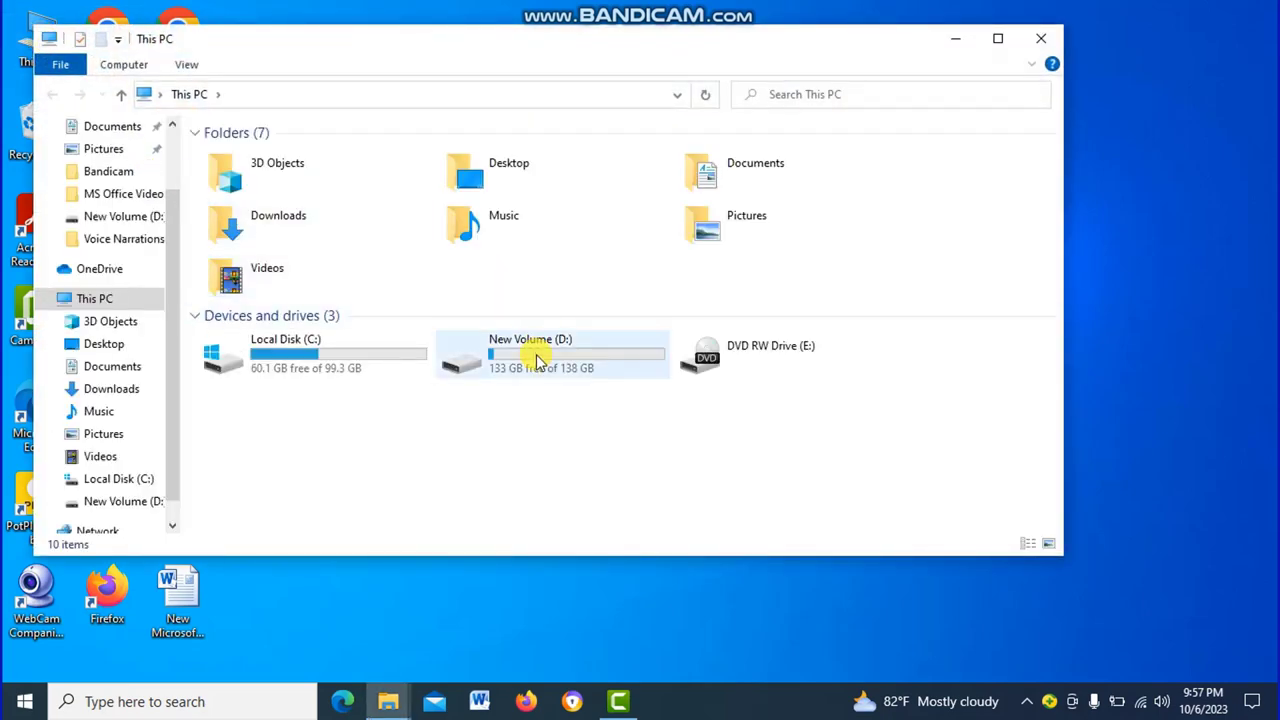
double_click(535, 356)
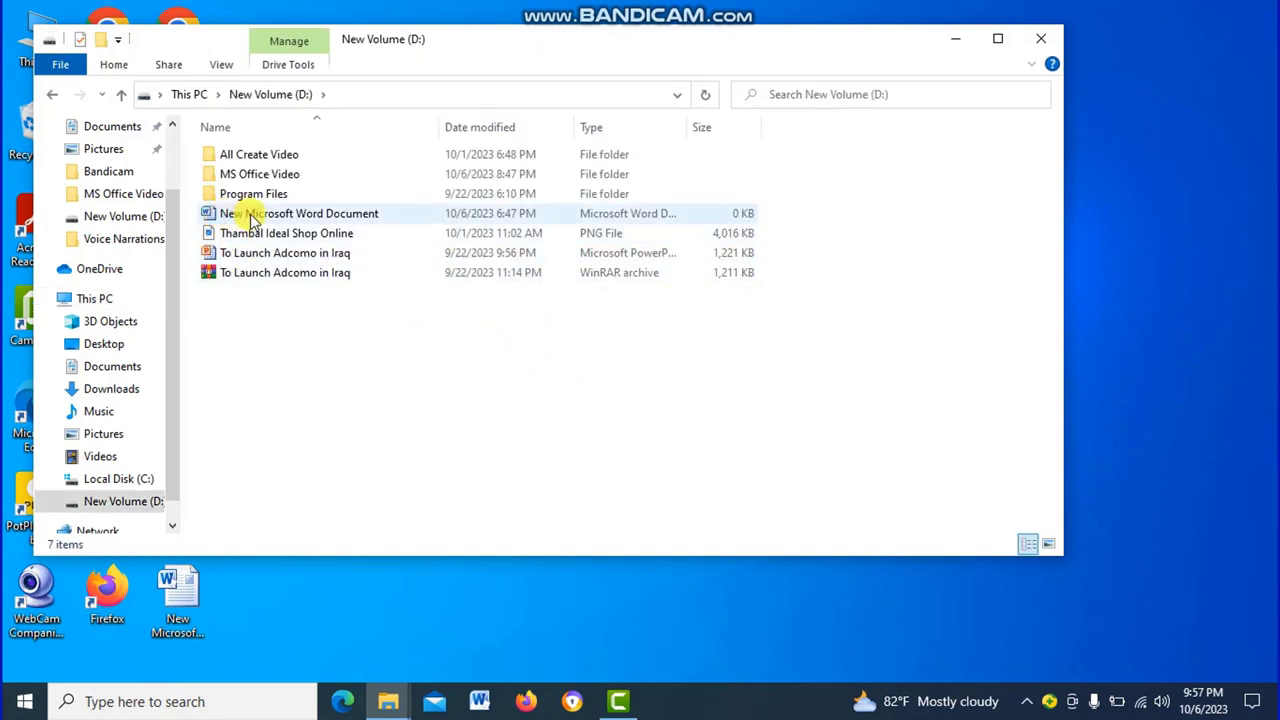
double_click(252, 216)
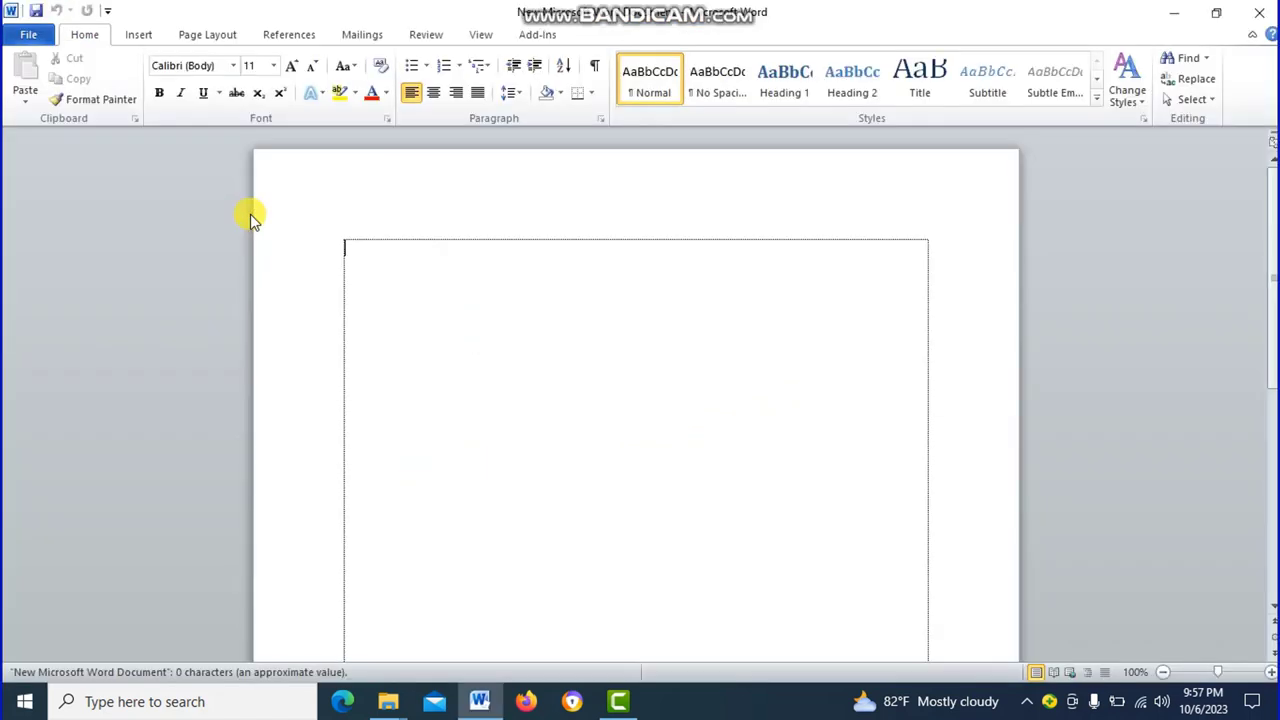
click(1263, 25)
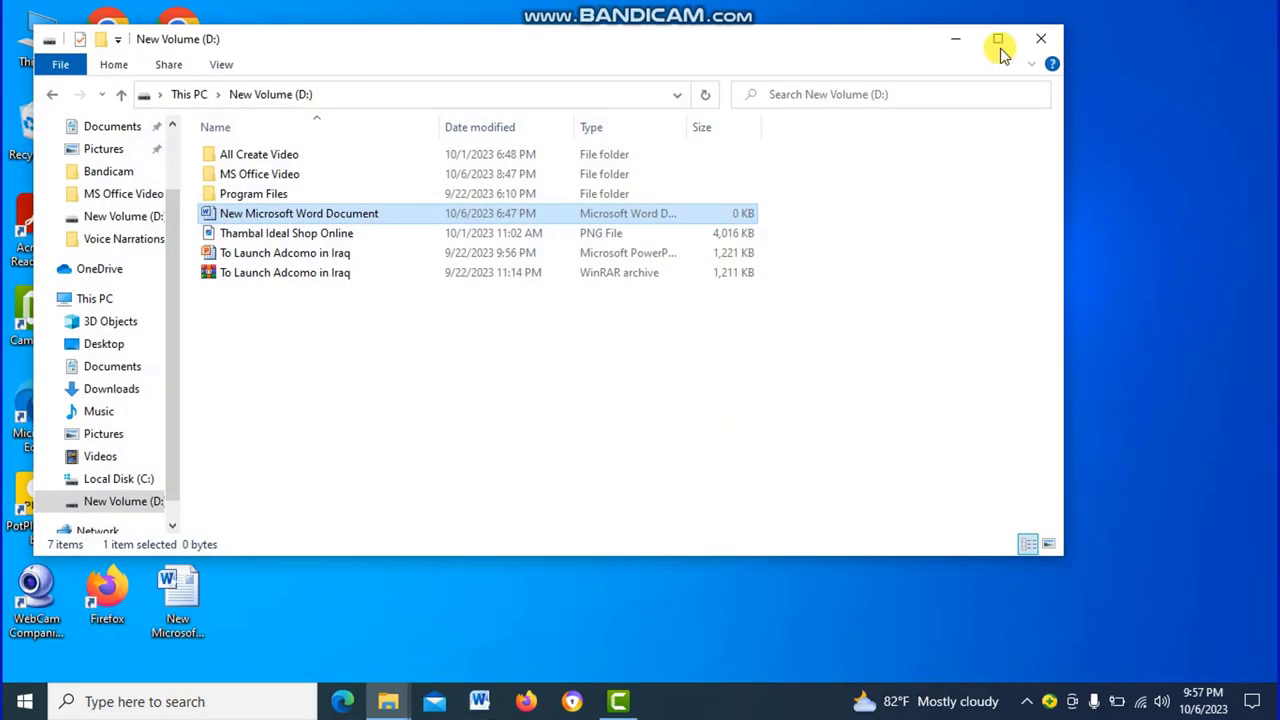
click(1040, 36)
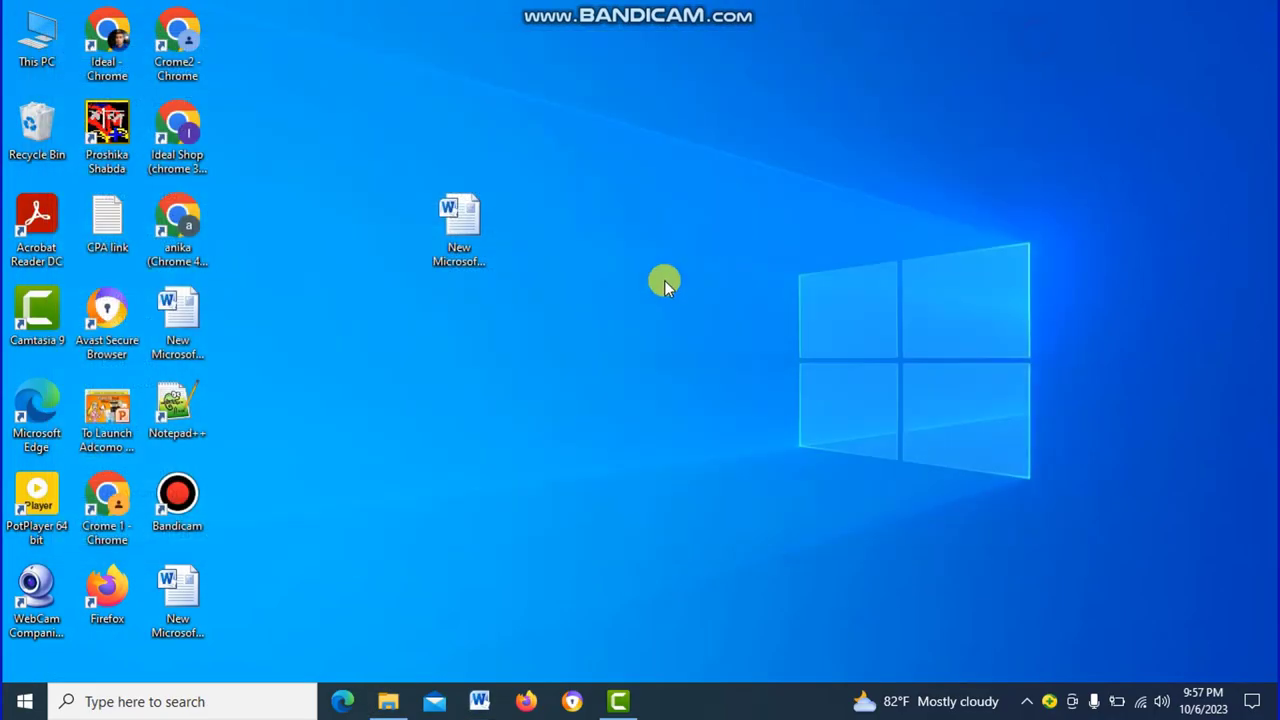
- Create 'New Microsoft Word Document (4)' on the desktop via New > Microsoft Word Document and open it
right_click(640, 222)
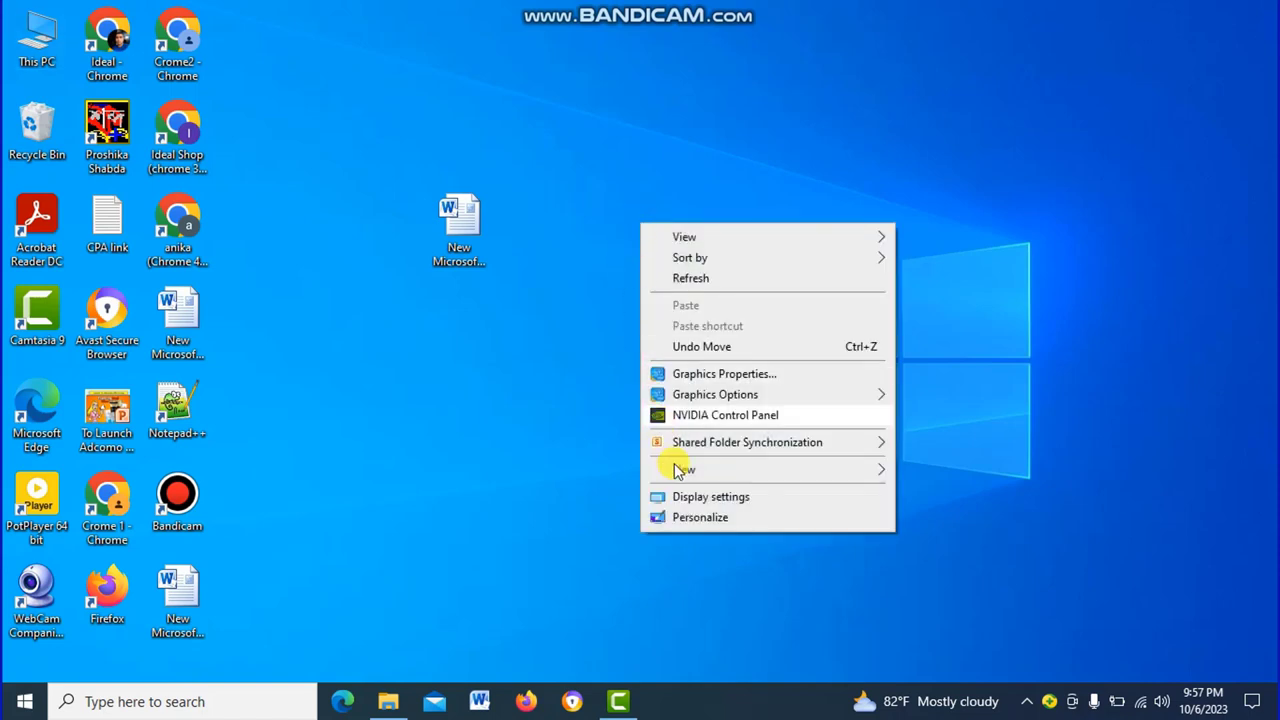
mouse_move(685, 472)
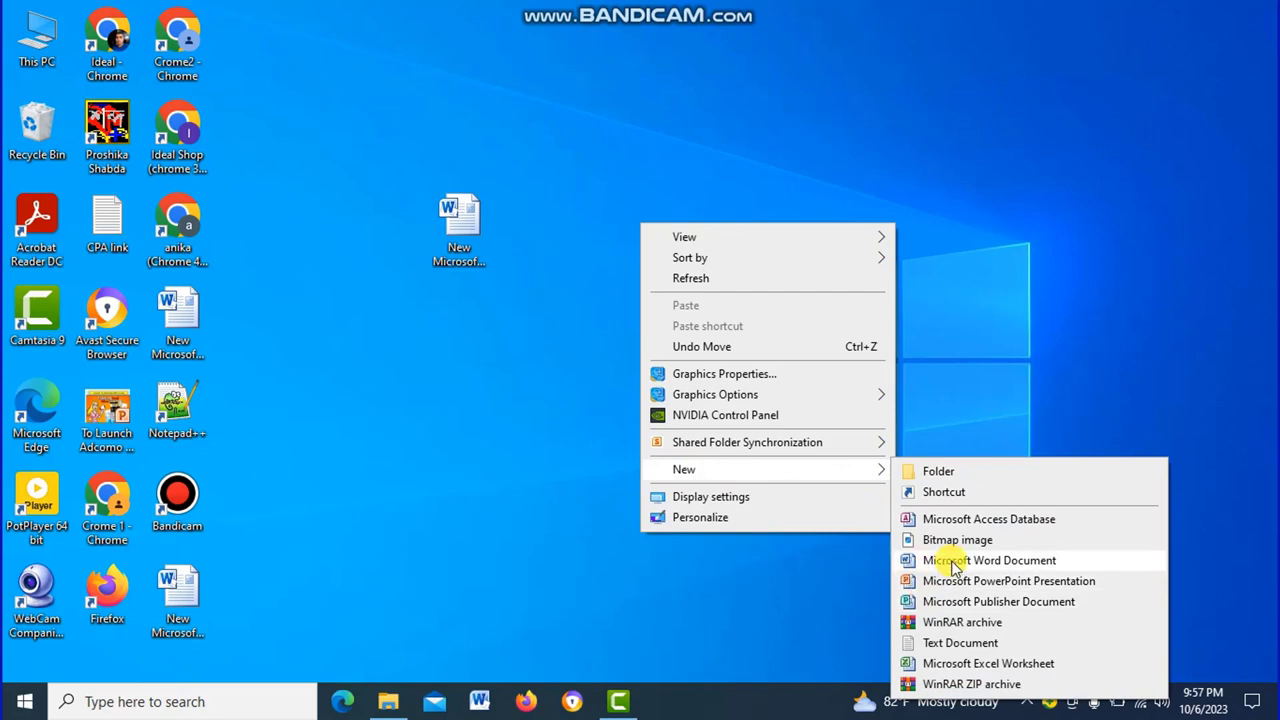
click(955, 563)
key(Return)
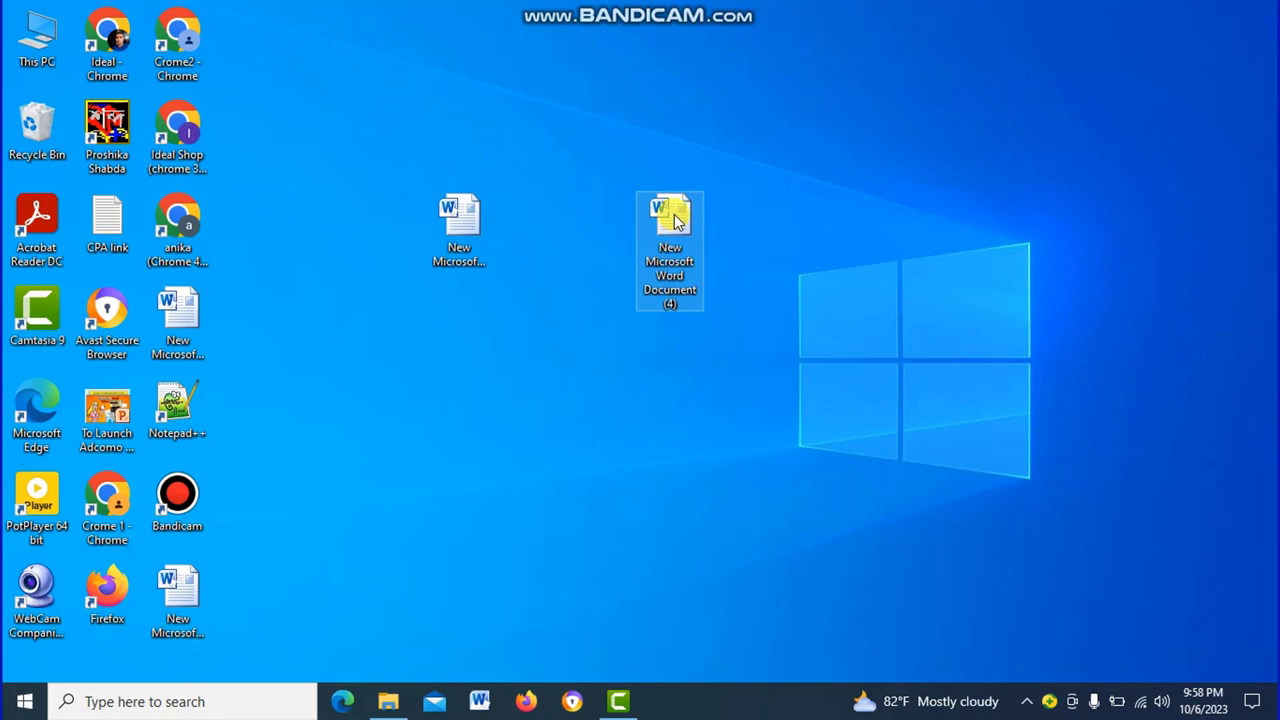
double_click(674, 218)
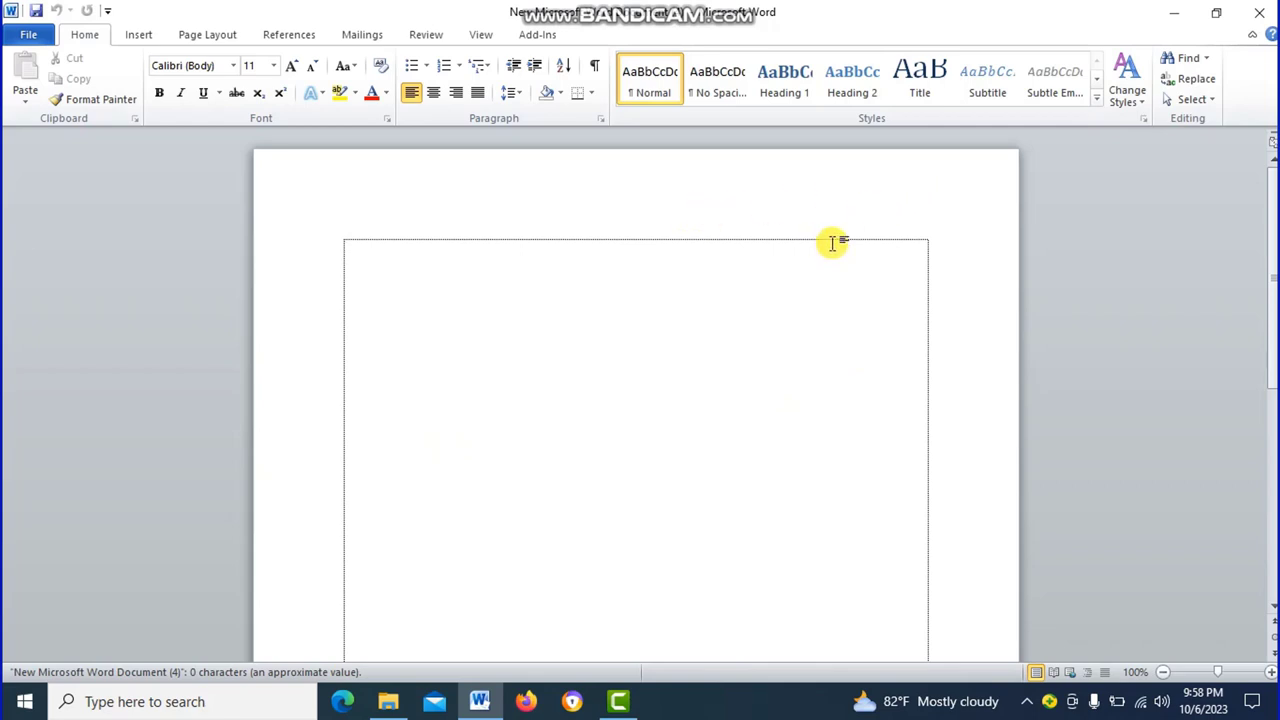
click(1259, 12)
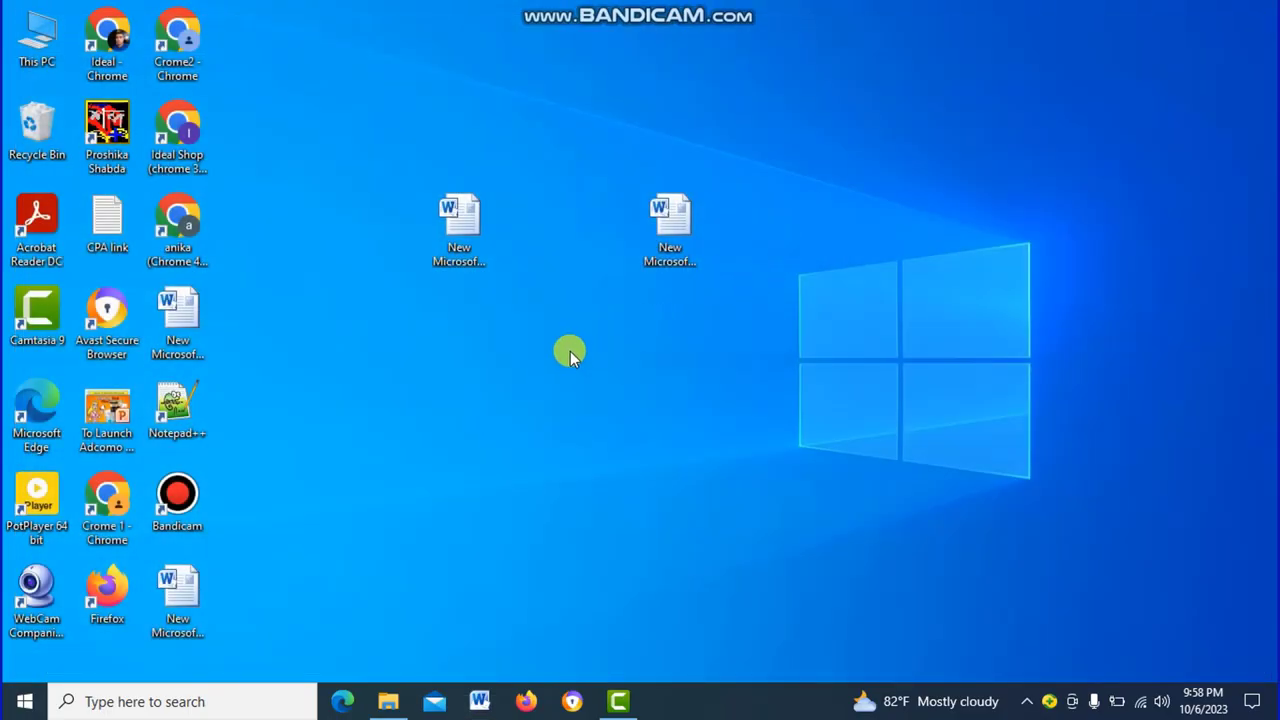
double_click(680, 226)
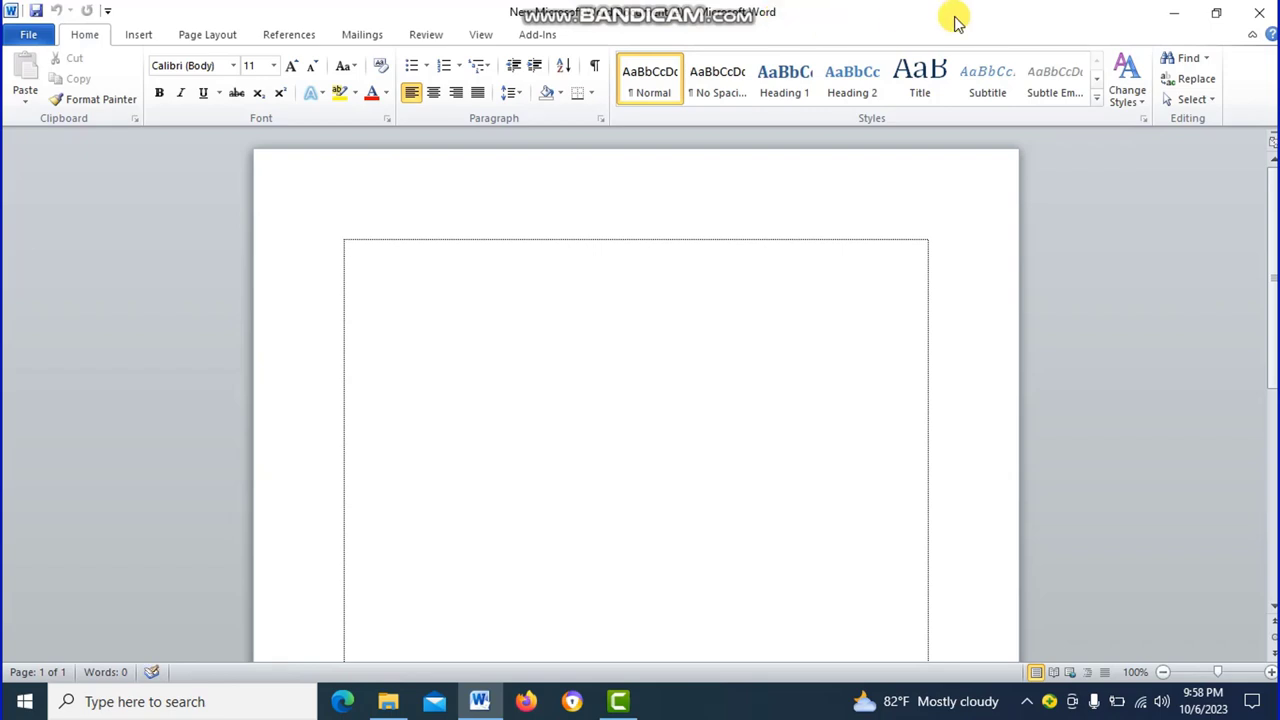
click(1178, 18)
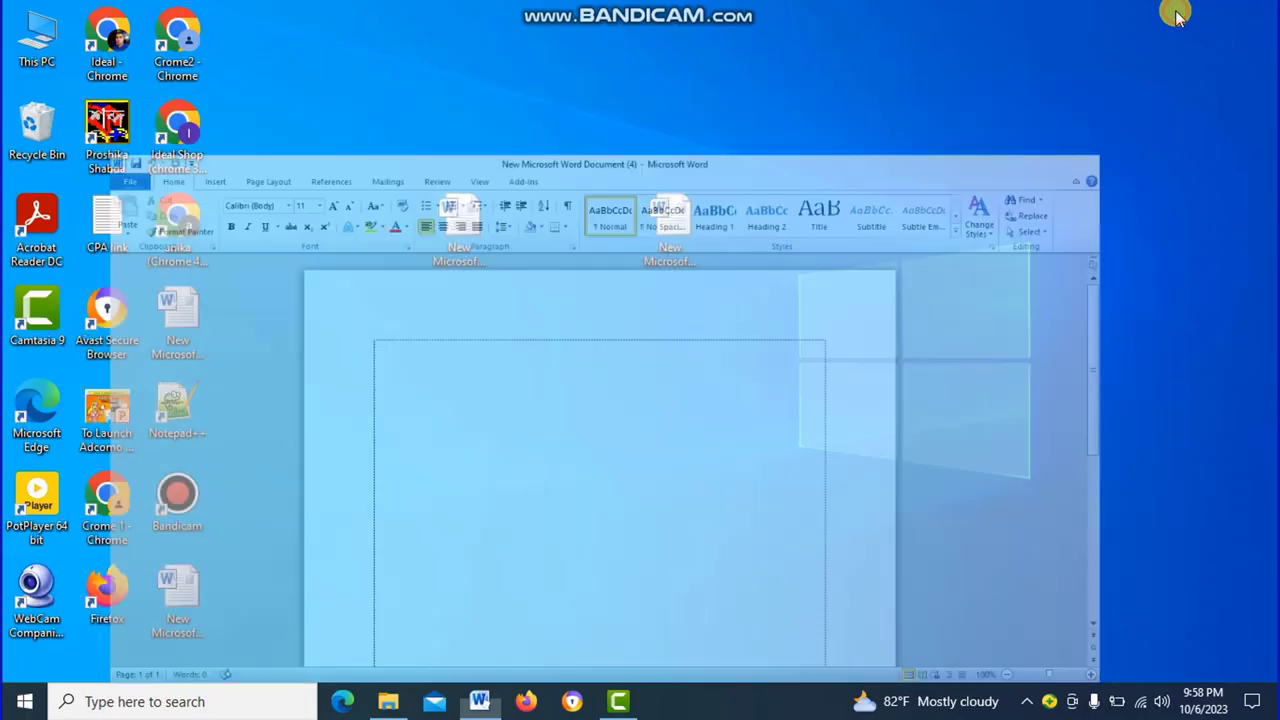
click(481, 702)
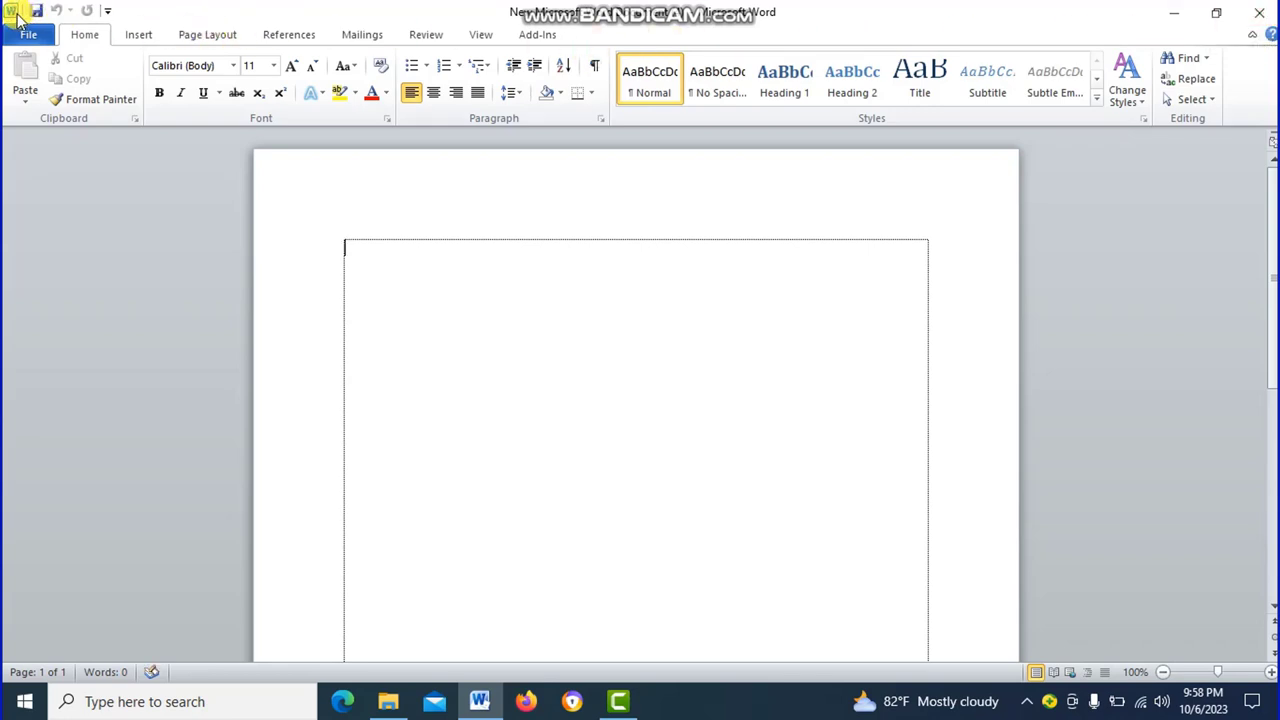
- Add Draw Table to the Quick Access Toolbar, then remove it again
click(110, 12)
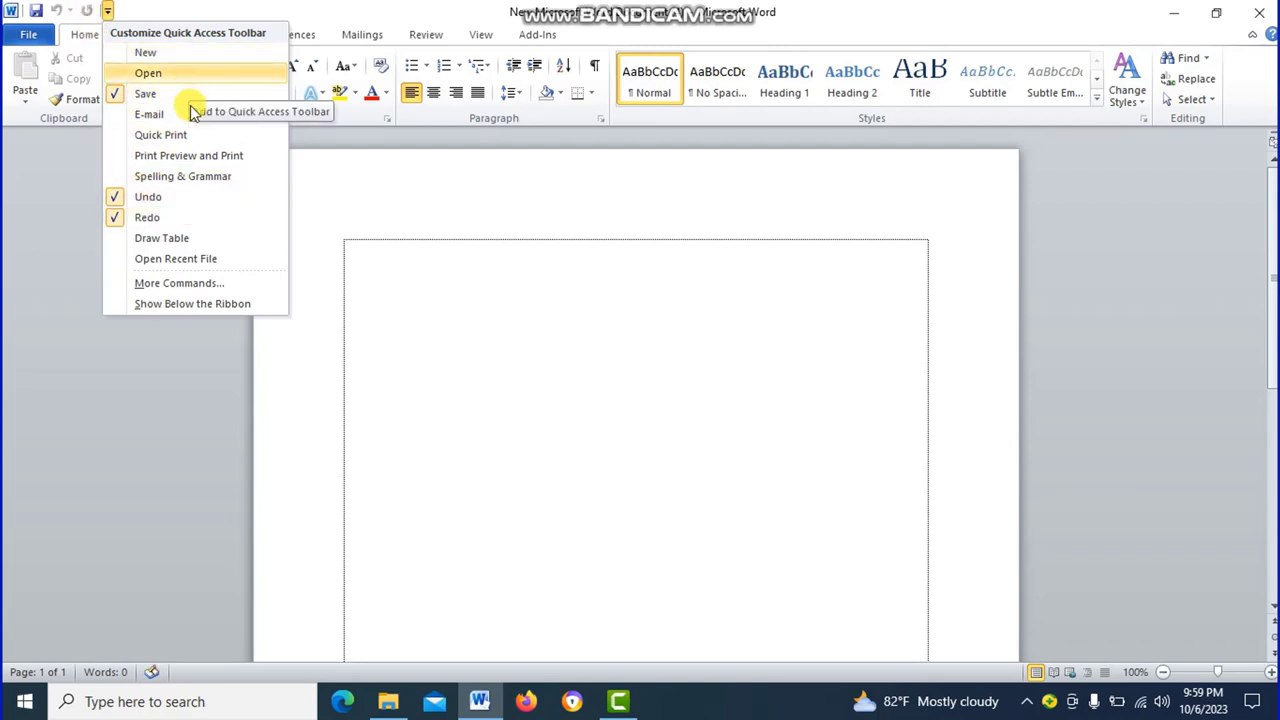
click(146, 242)
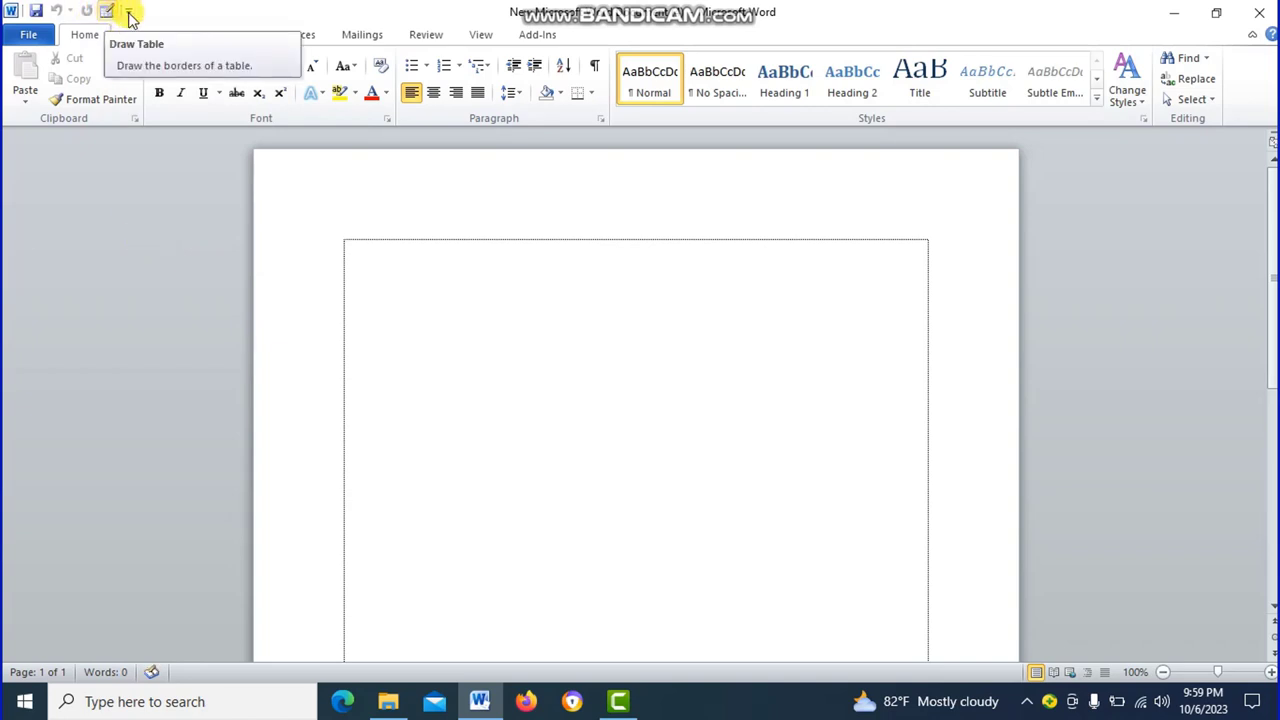
click(128, 12)
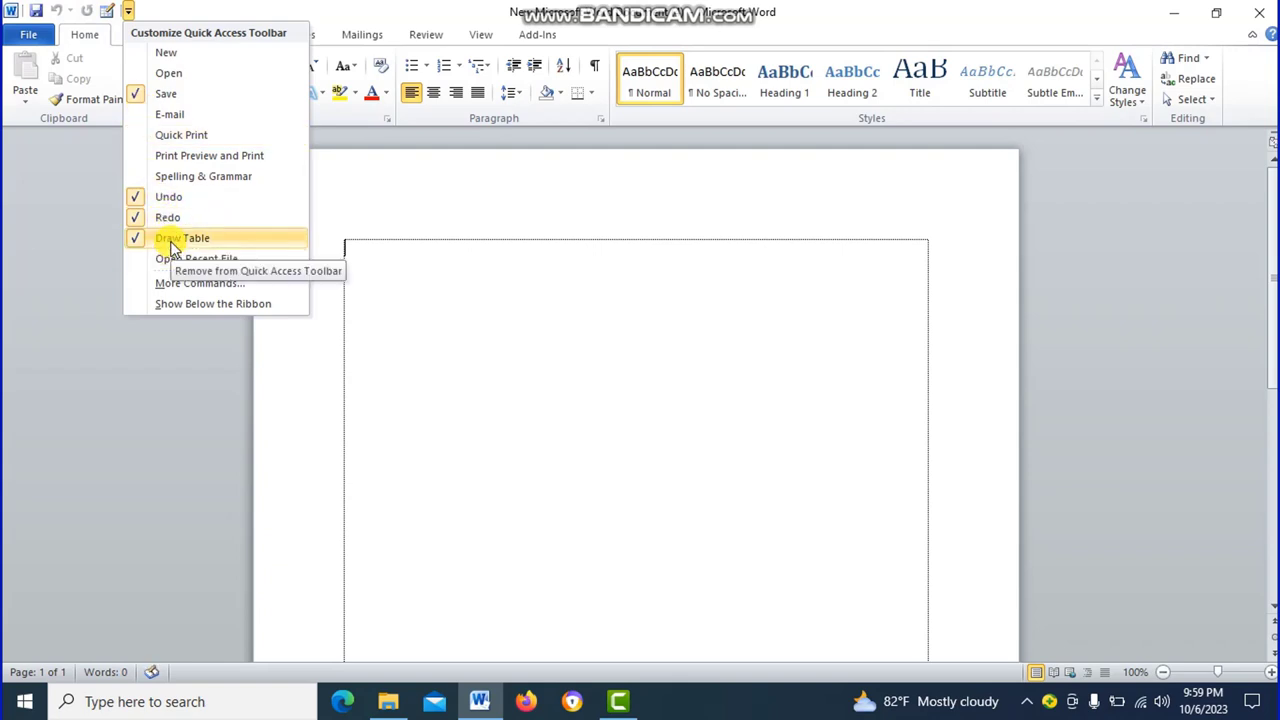
click(170, 245)
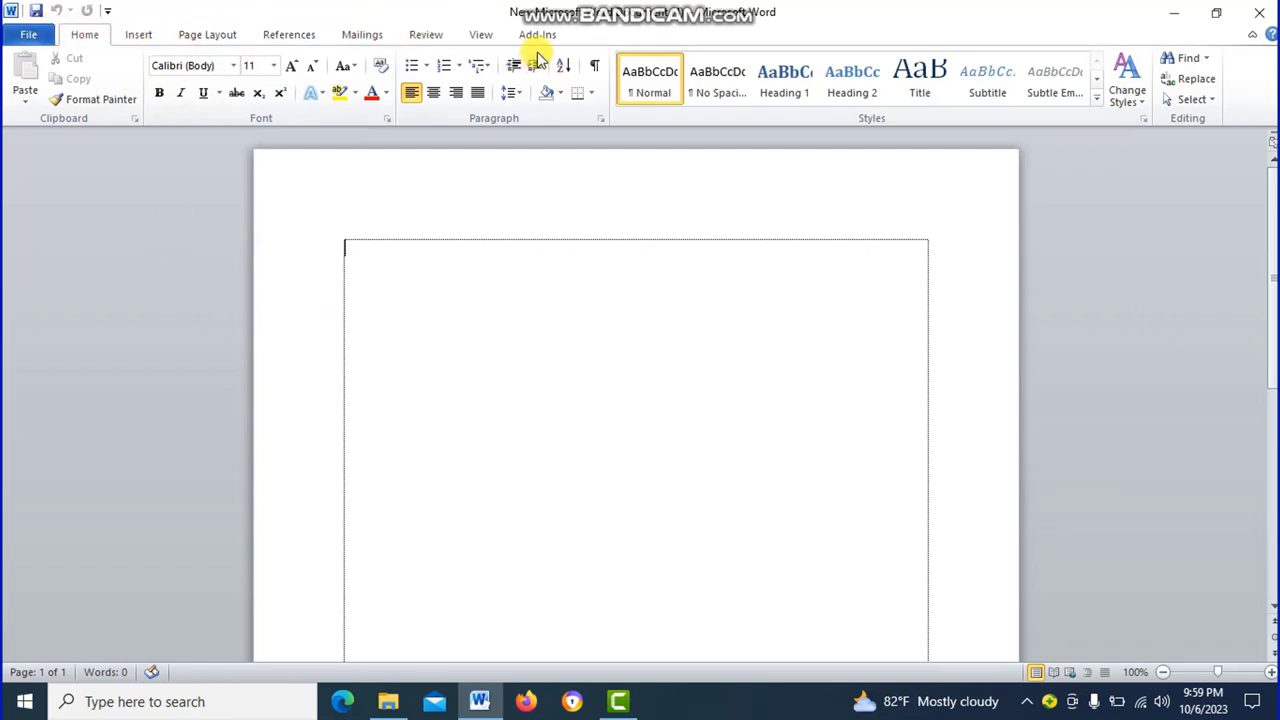
- Tour the Home, Insert, Page Layout, References, Mailings, Review, View and Add-Ins tabs
click(30, 38)
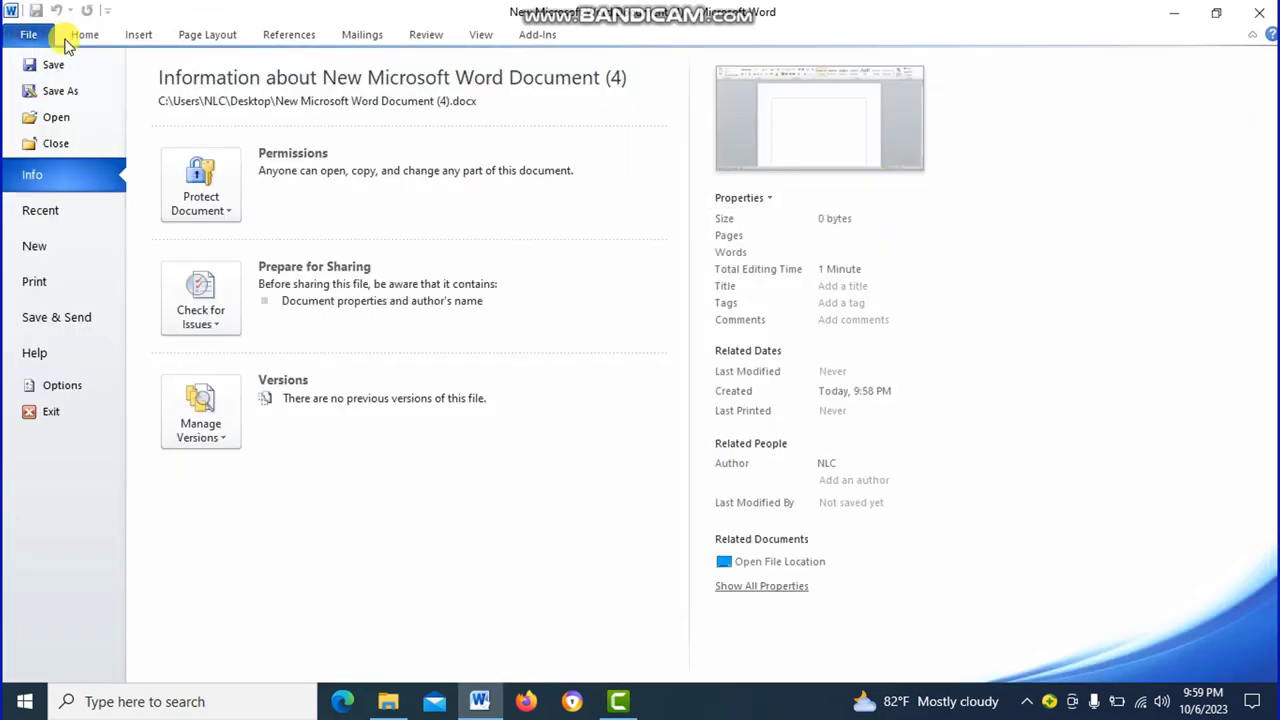
click(90, 38)
click(137, 35)
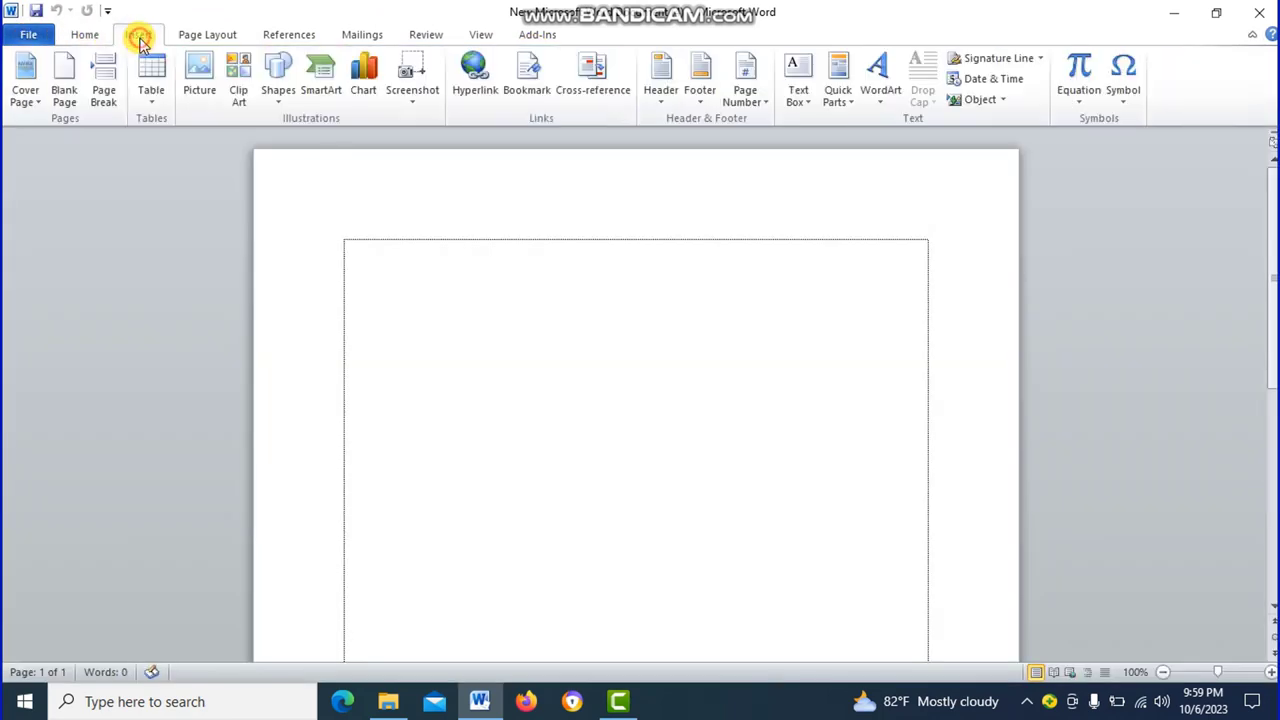
click(210, 38)
click(278, 42)
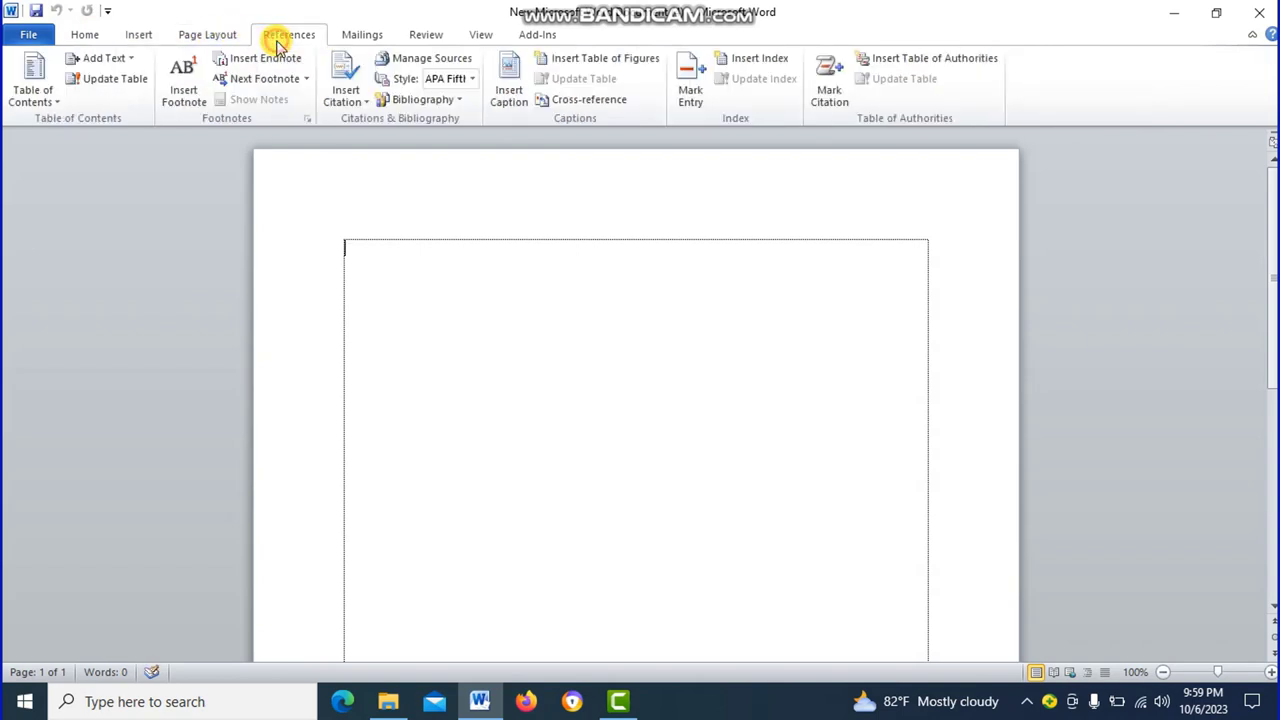
click(364, 38)
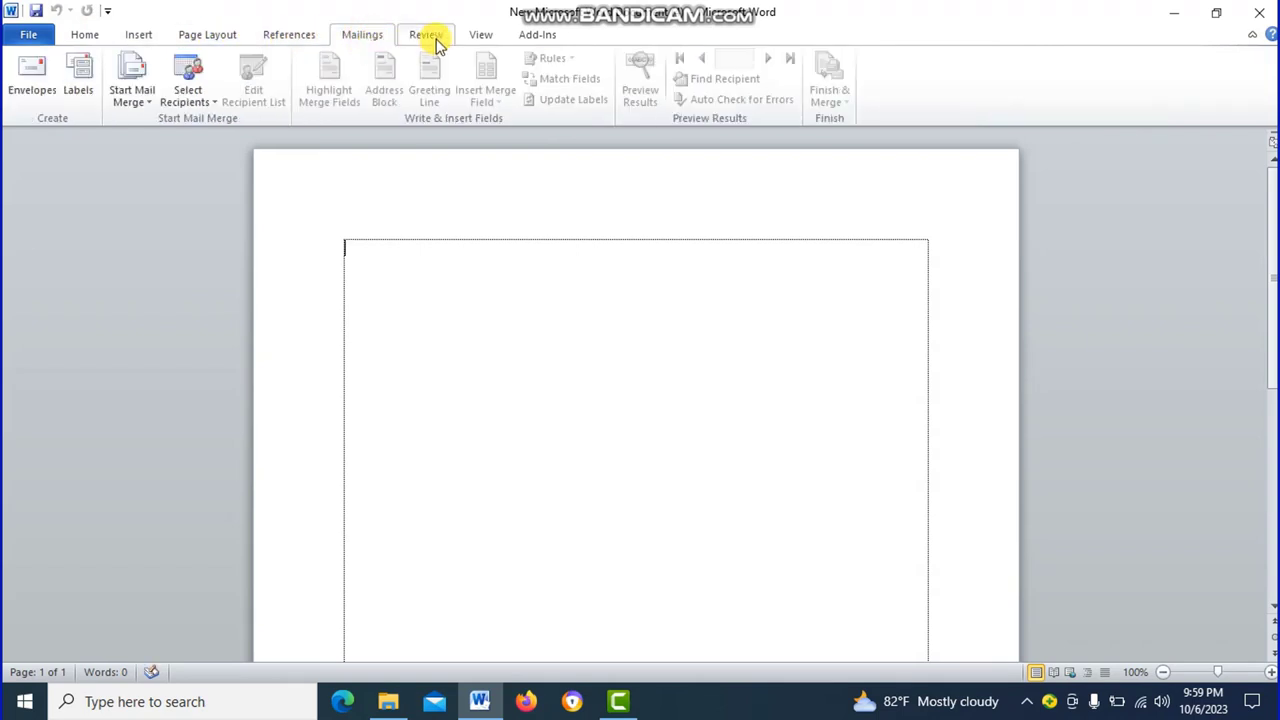
click(430, 38)
click(477, 36)
click(540, 38)
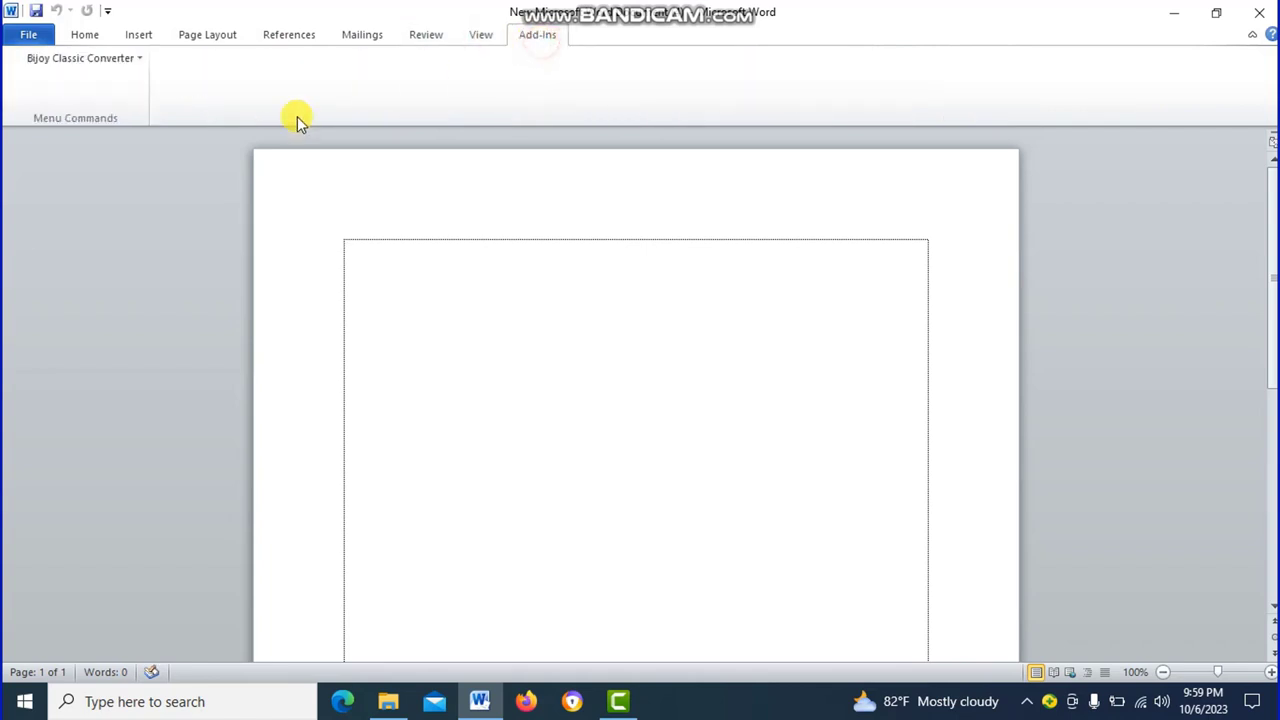
- Revisit File and Home, activate Format Painter, then show Insert and Page Layout
click(28, 40)
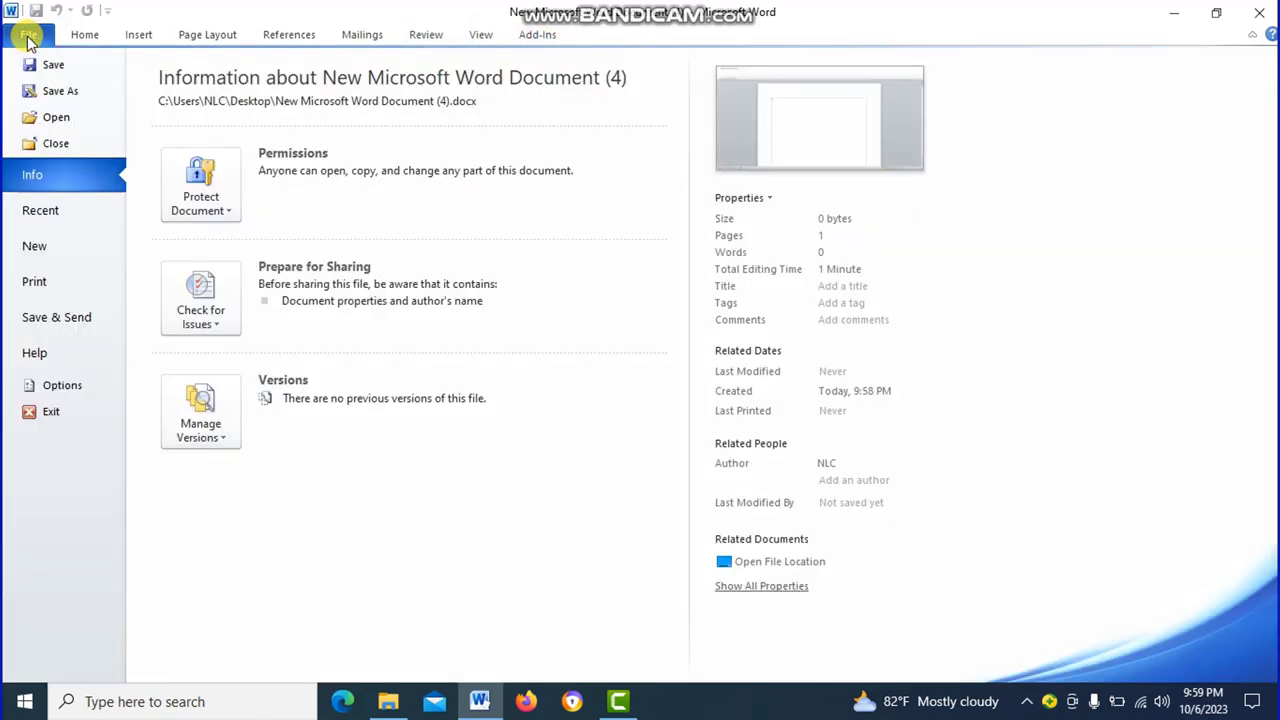
click(80, 40)
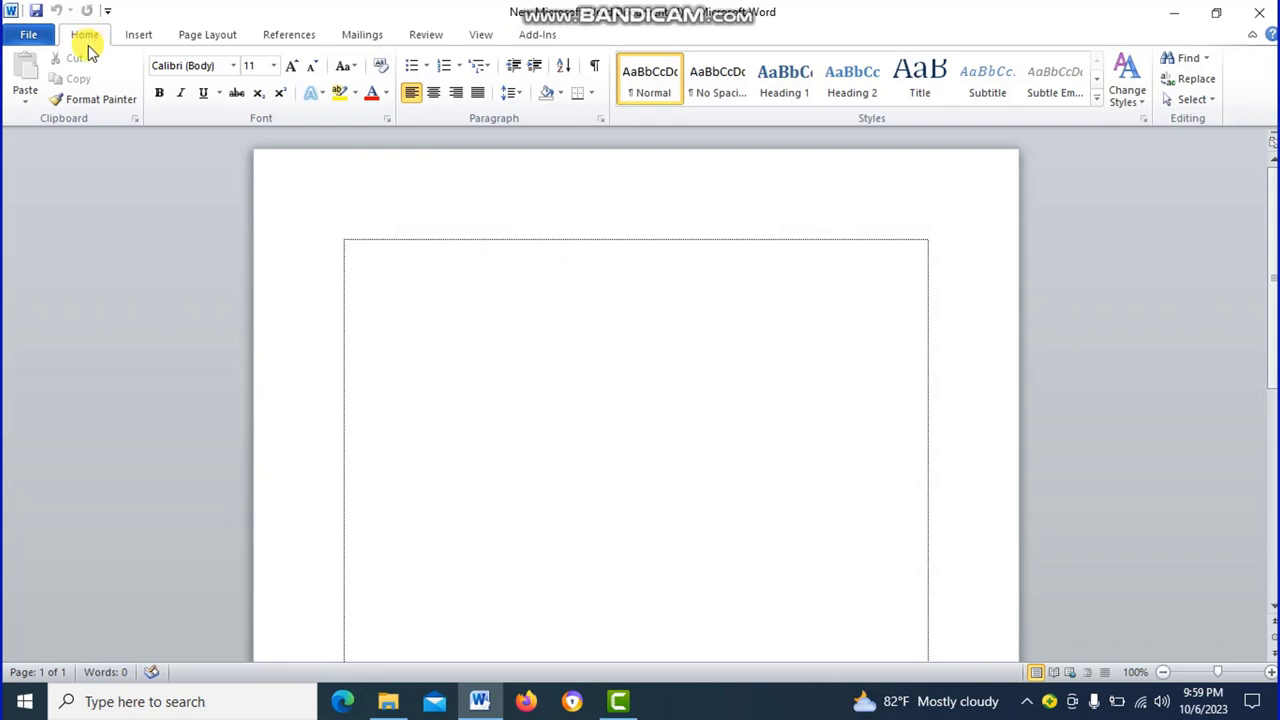
click(97, 103)
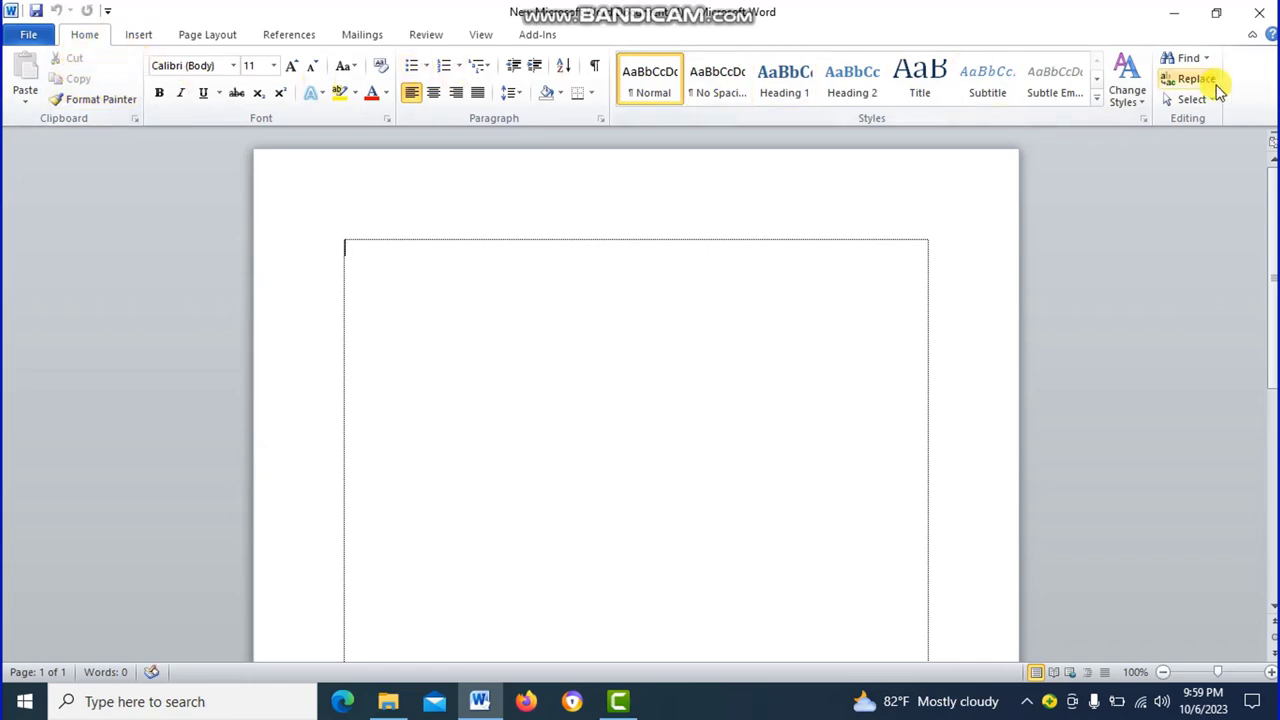
click(140, 38)
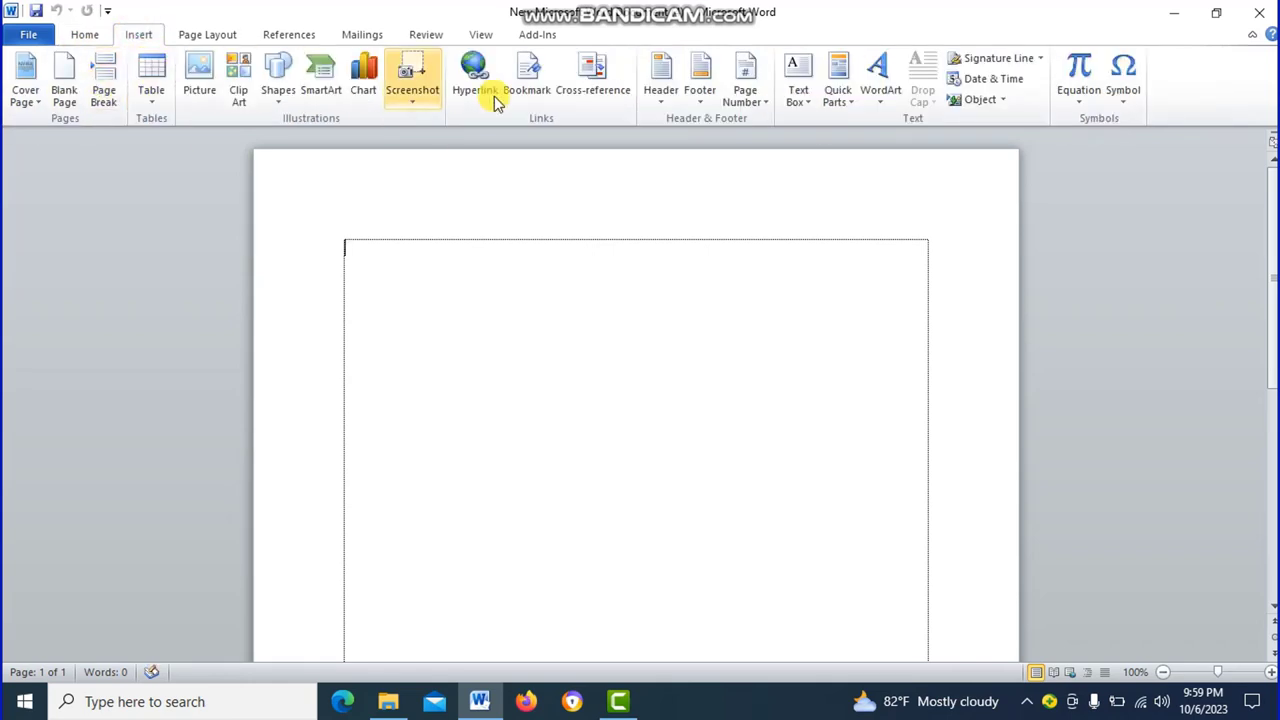
click(207, 34)
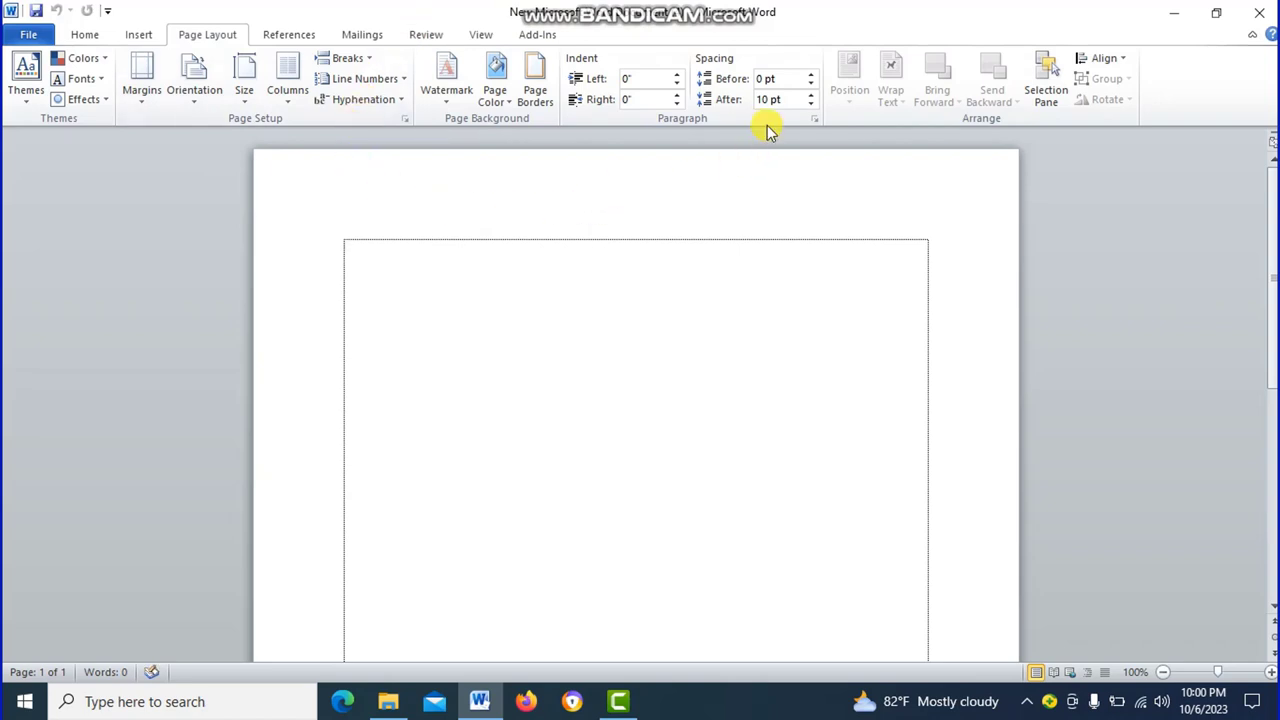
click(474, 292)
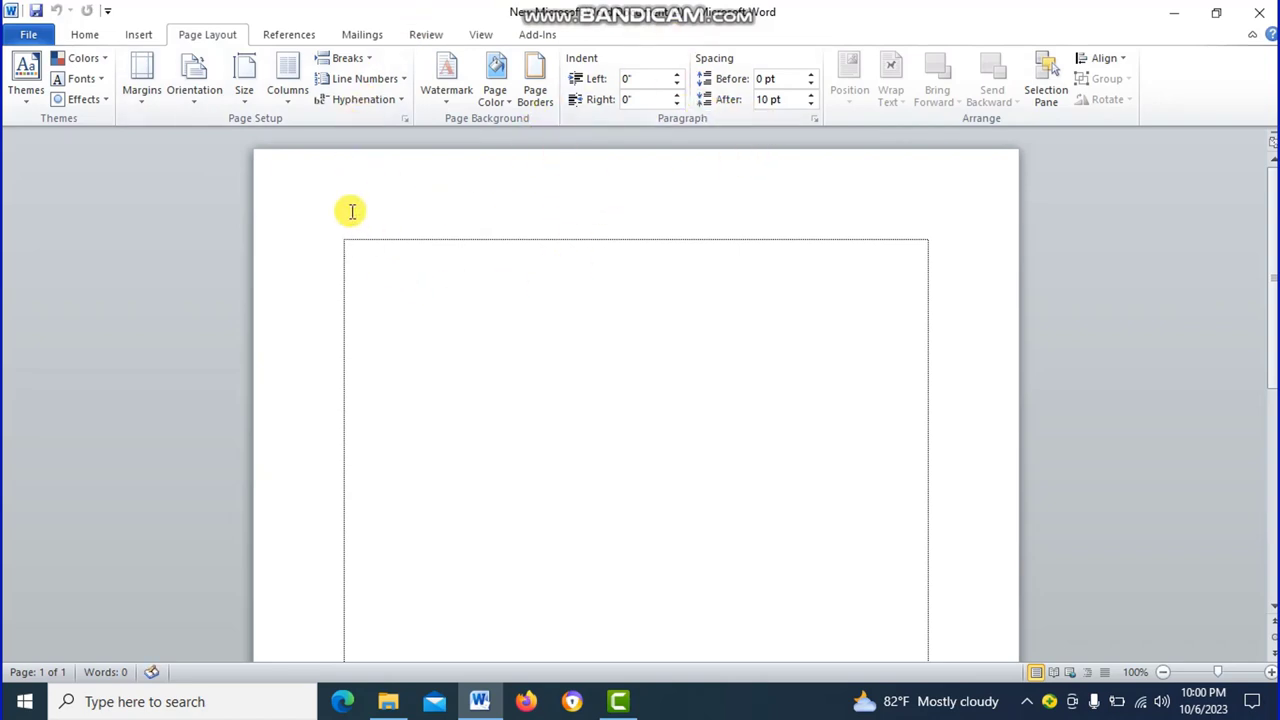
scroll(600, 250, down, 2)
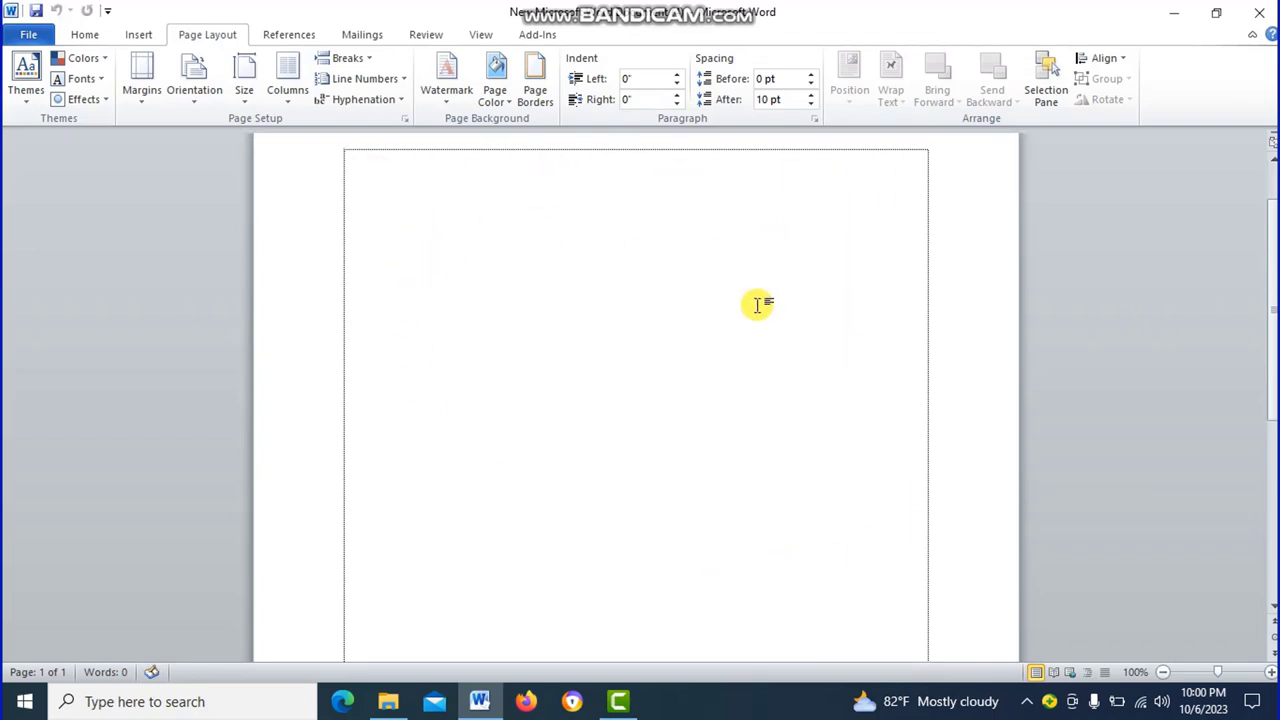
scroll(750, 288, up, 2)
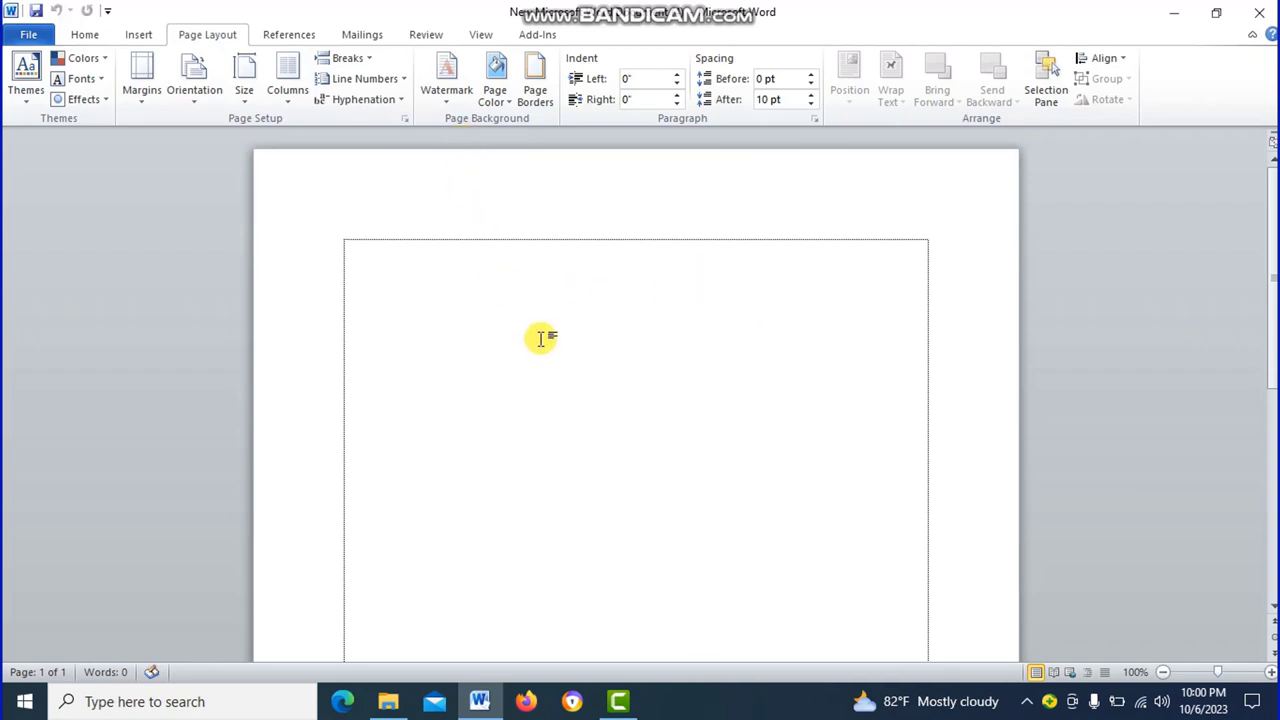
scroll(495, 295, down, 2)
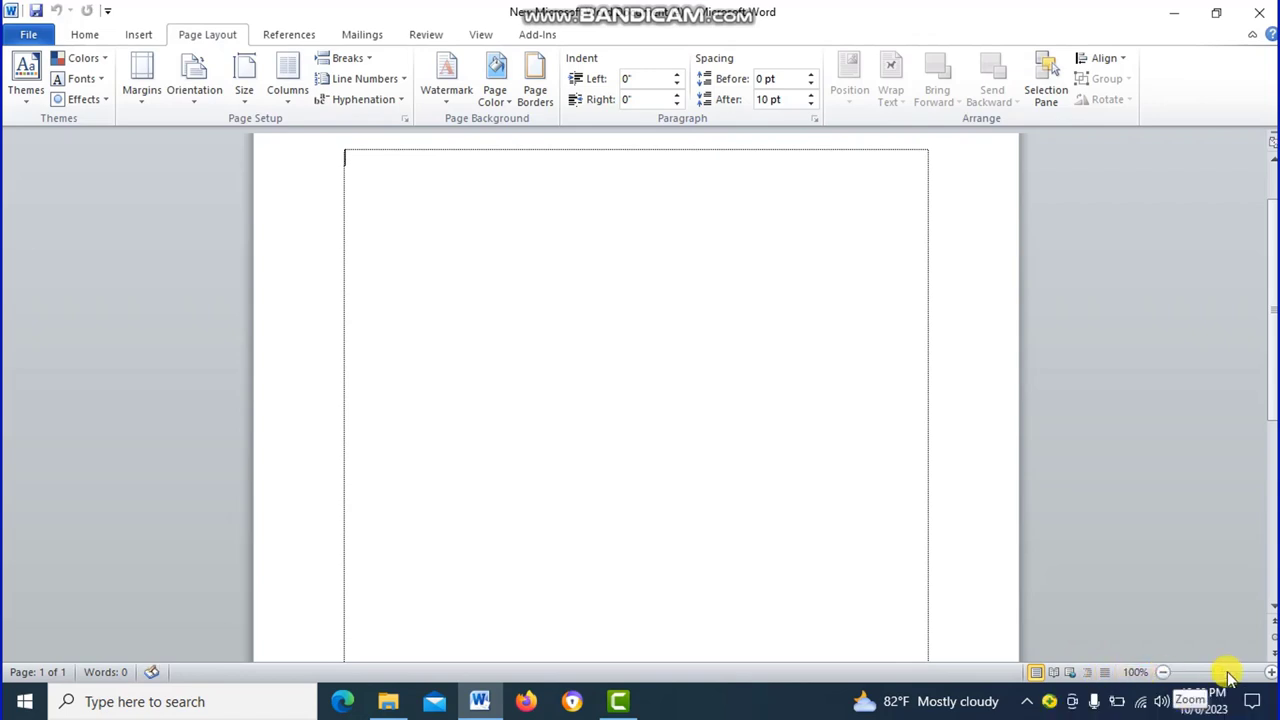
mouse_move(1220, 678)
mouse_down()
mouse_move(1238, 678)
mouse_move(1218, 678)
mouse_up()
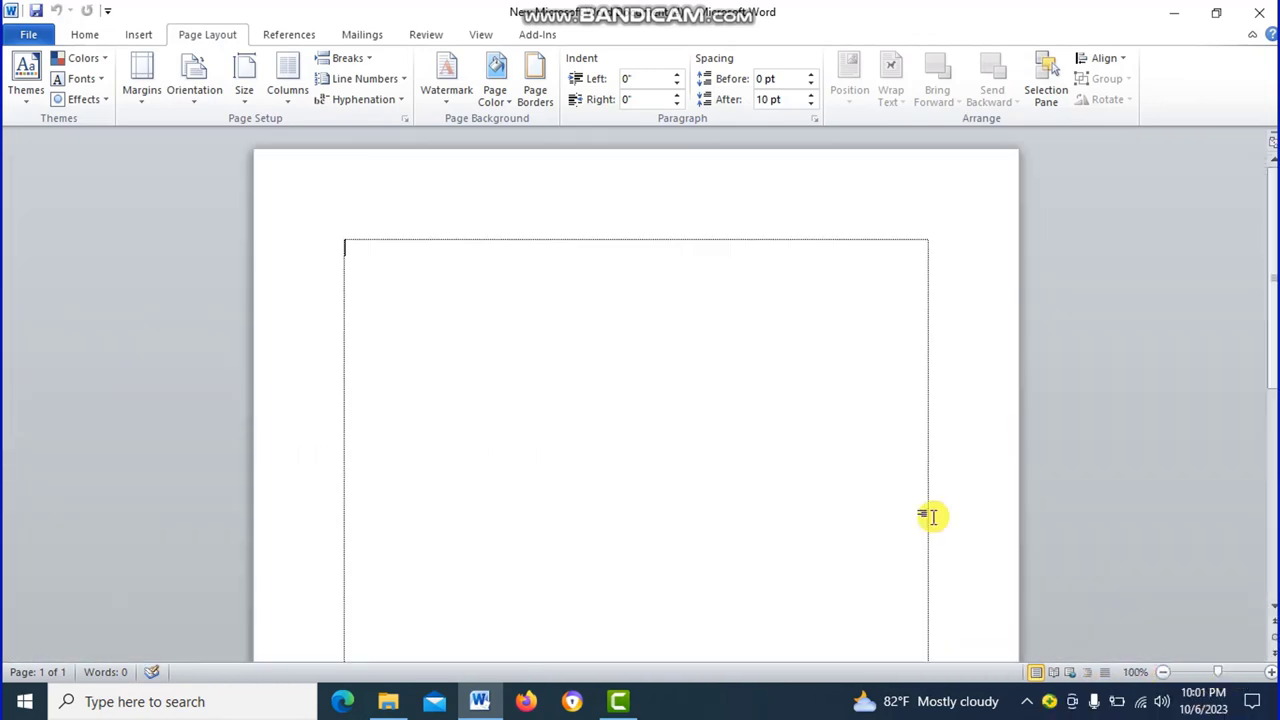